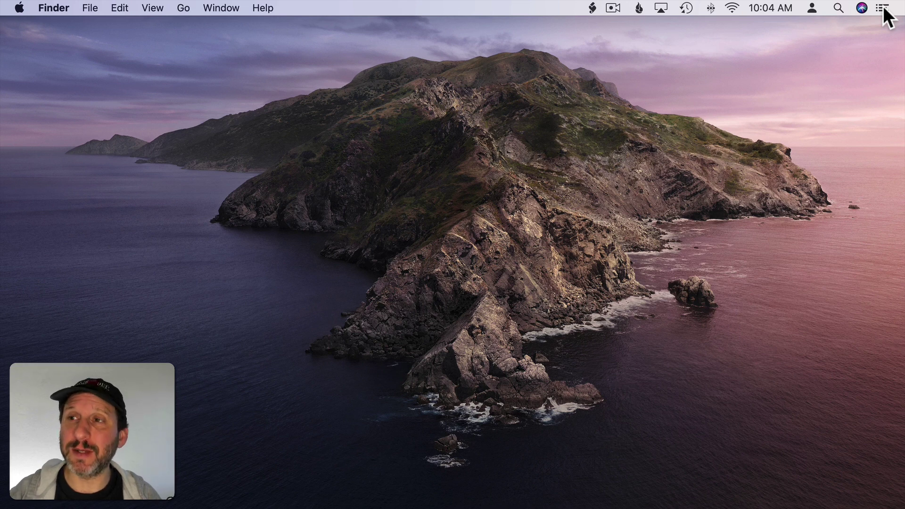
- Open Notification Center from the menu bar and switch between the Notifications list and Today view
{"action": "left_click", "coordinate": [882, 7]}
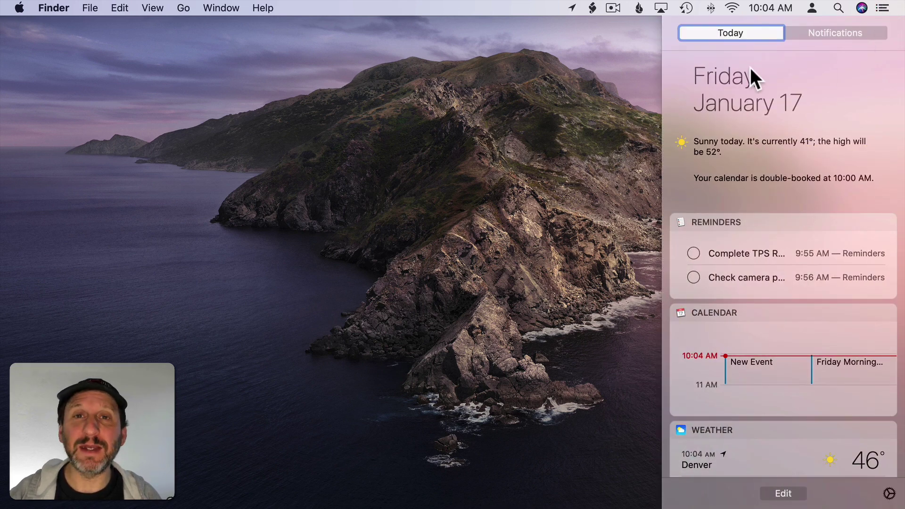
{"action": "left_click", "coordinate": [818, 33]}
{"action": "left_click", "coordinate": [762, 34]}
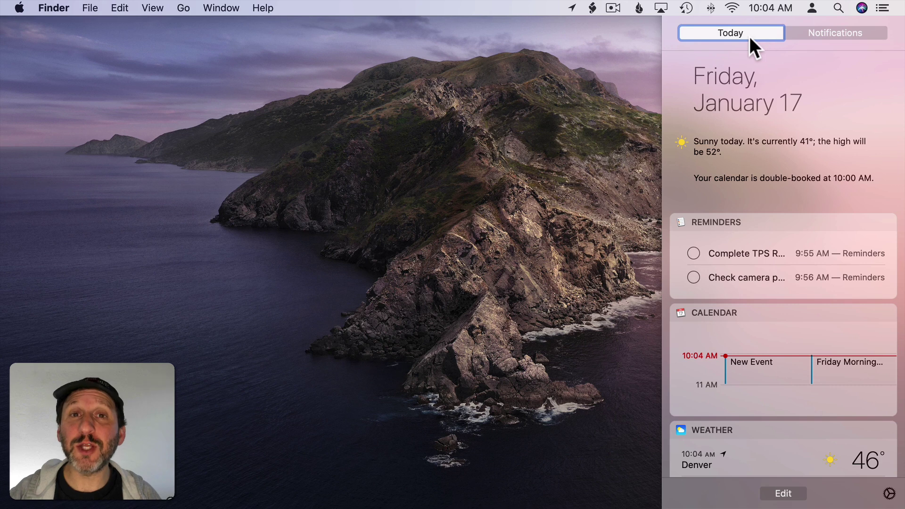
{"action": "left_click", "coordinate": [828, 33]}
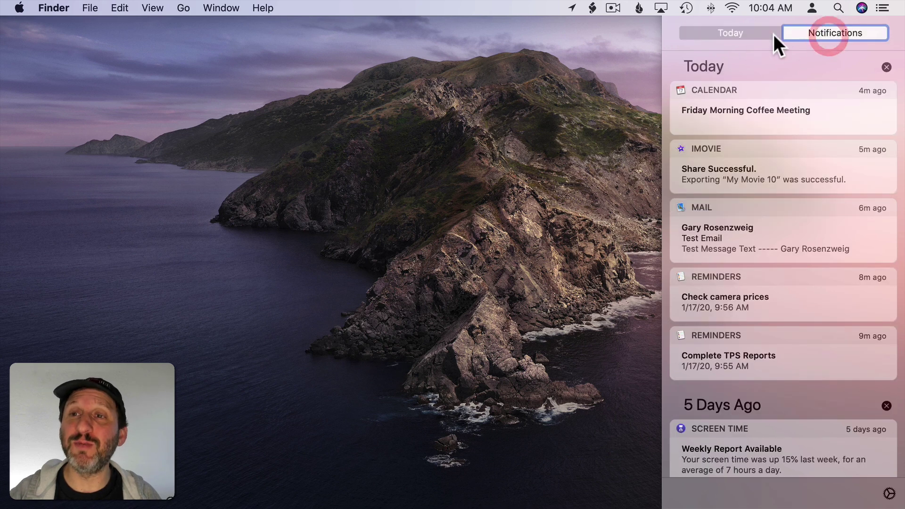
{"action": "left_click", "coordinate": [739, 31]}
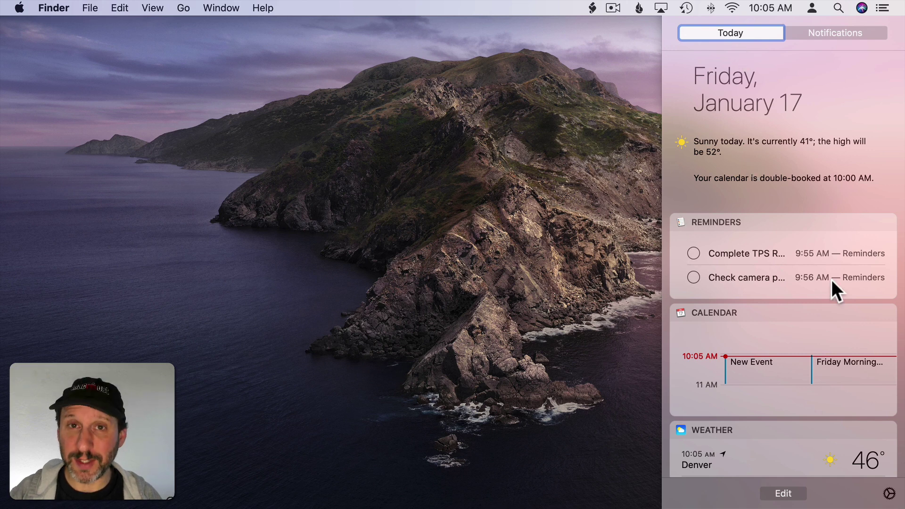
- Scroll through the Today widgets: weather, reminders, calendar, multi-city weather, stocks and tomorrow
{"action": "scroll", "coordinate": [801, 332], "scroll_direction": "down", "scroll_amount": 10}
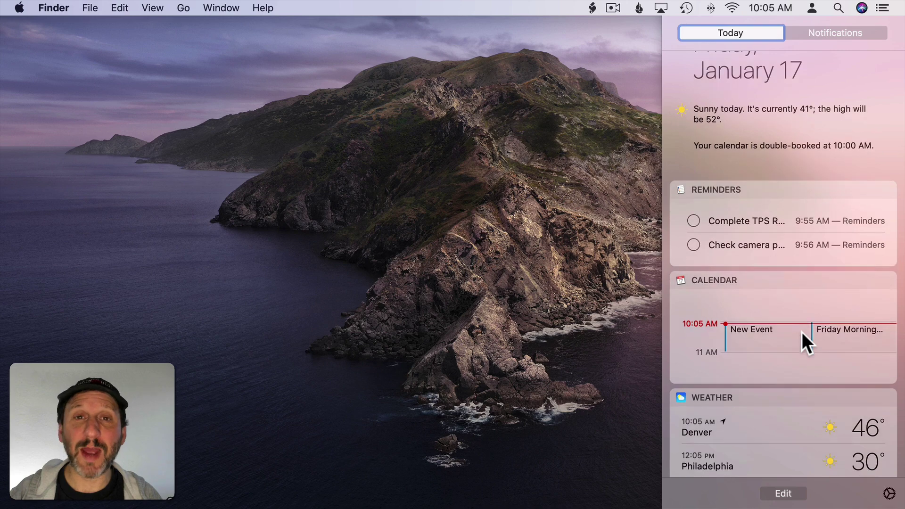
{"action": "scroll", "coordinate": [801, 332], "scroll_direction": "down", "scroll_amount": 5}
{"action": "scroll", "coordinate": [801, 332], "scroll_direction": "up", "scroll_amount": 15}
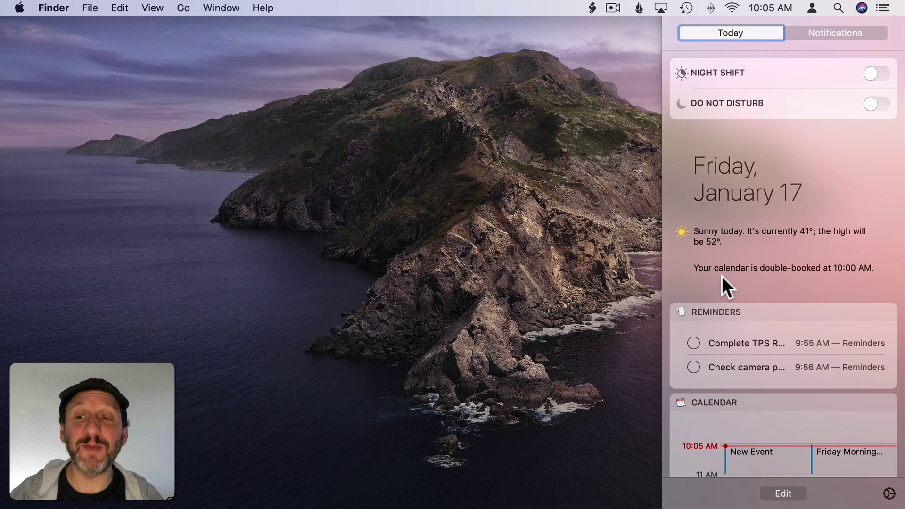
{"action": "scroll", "coordinate": [762, 301], "scroll_direction": "down", "scroll_amount": 15}
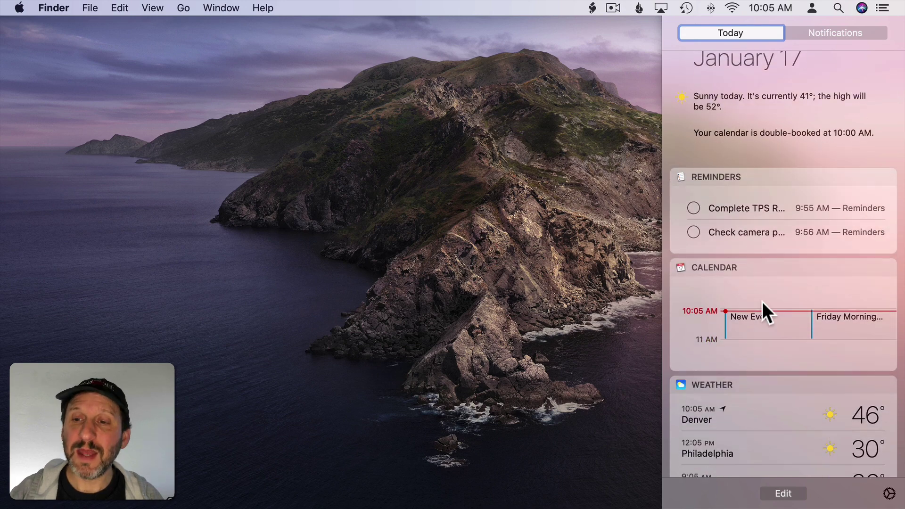
{"action": "scroll", "coordinate": [762, 302], "scroll_direction": "down", "scroll_amount": 4}
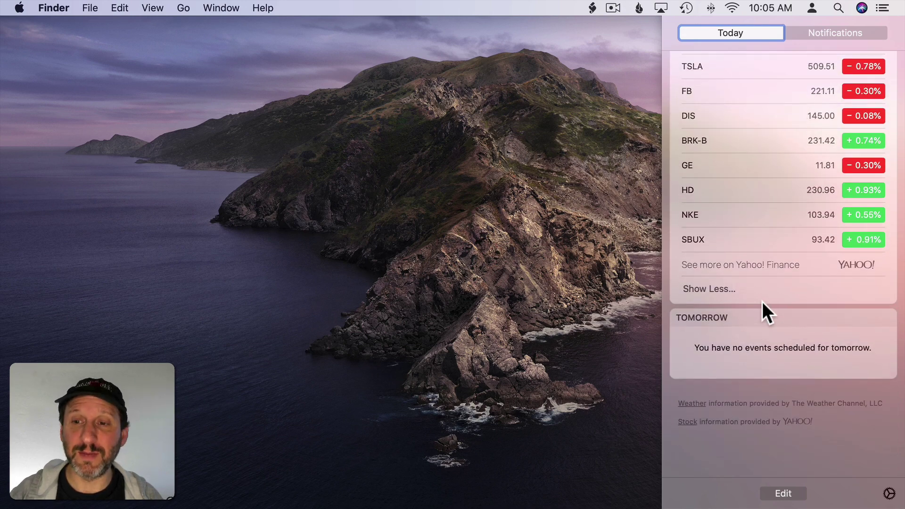
{"action": "scroll", "coordinate": [762, 302], "scroll_direction": "up", "scroll_amount": 20}
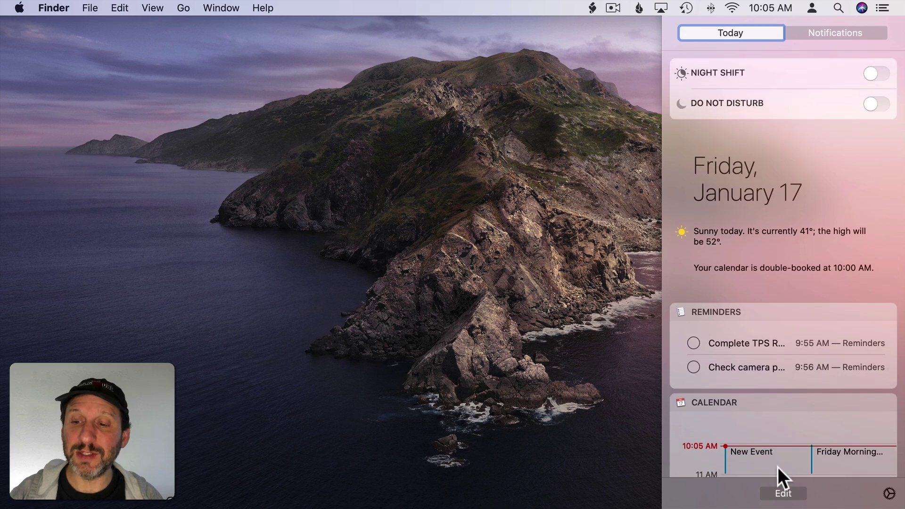
- In Today edit mode, delete the Stocks widget and add Calculator from the Items list
{"action": "left_click", "coordinate": [785, 492]}
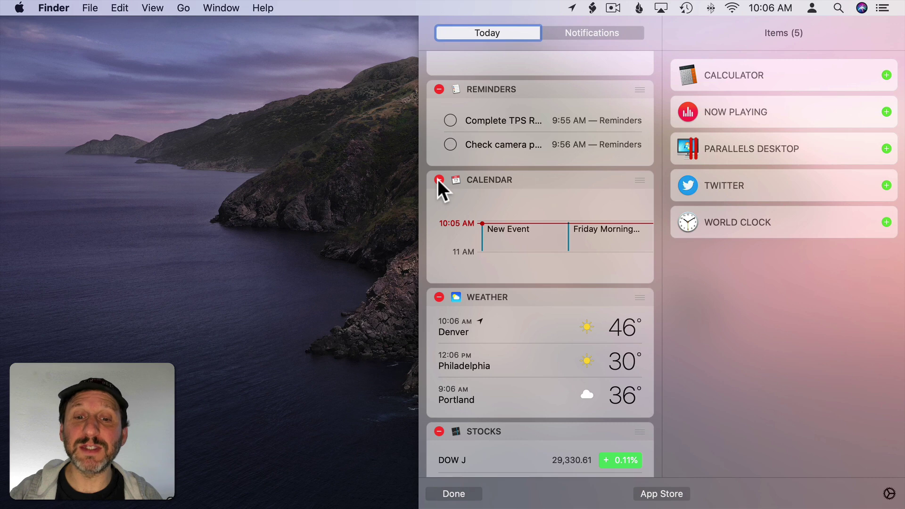
{"action": "scroll", "coordinate": [453, 358], "scroll_direction": "down", "scroll_amount": 6}
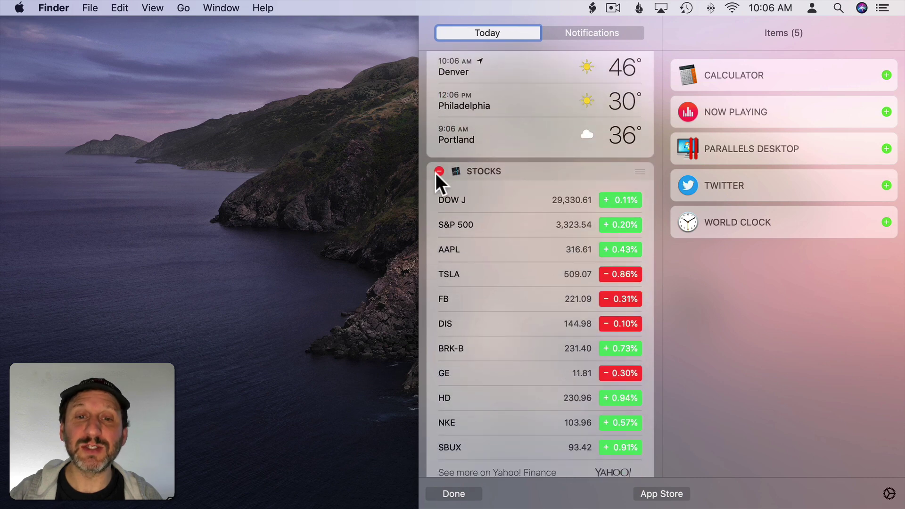
{"action": "left_click", "coordinate": [439, 171]}
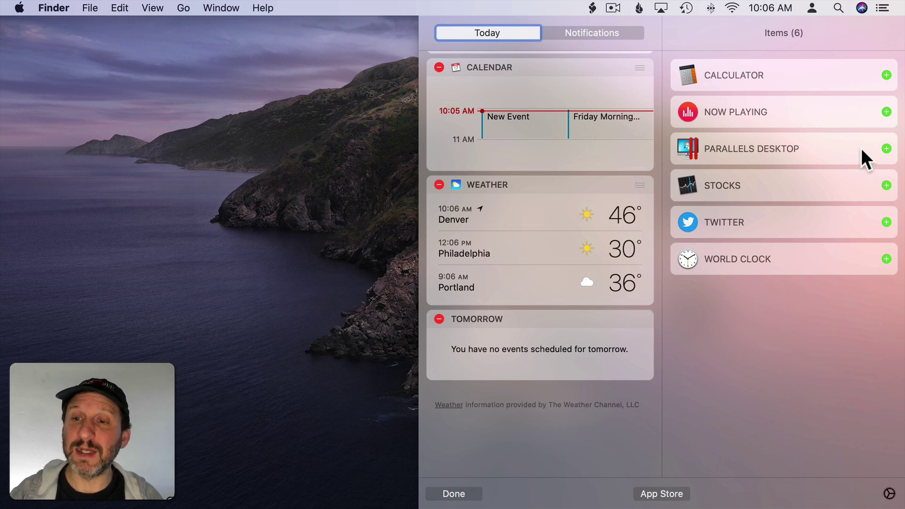
{"action": "left_click", "coordinate": [886, 76]}
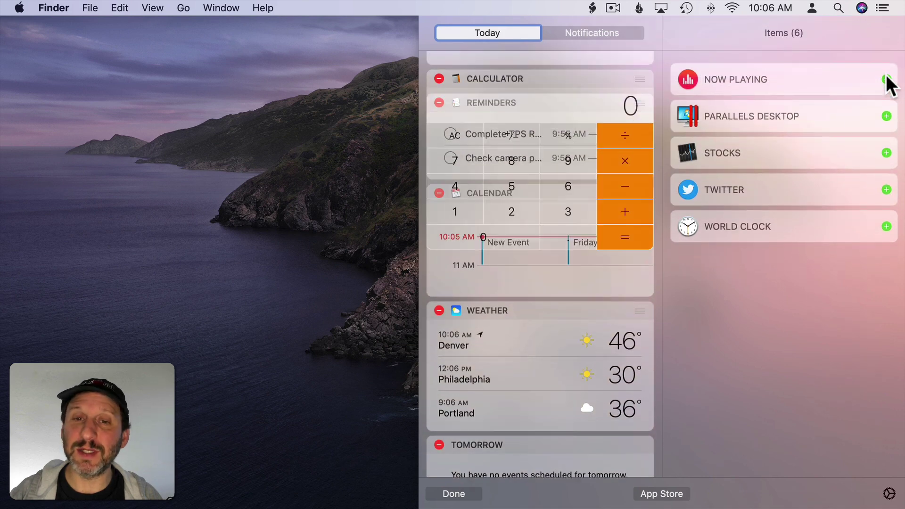
- Drag the Calculator widget below Calendar so it sits just above Weather
{"action": "scroll", "coordinate": [582, 155], "scroll_direction": "up", "scroll_amount": 5}
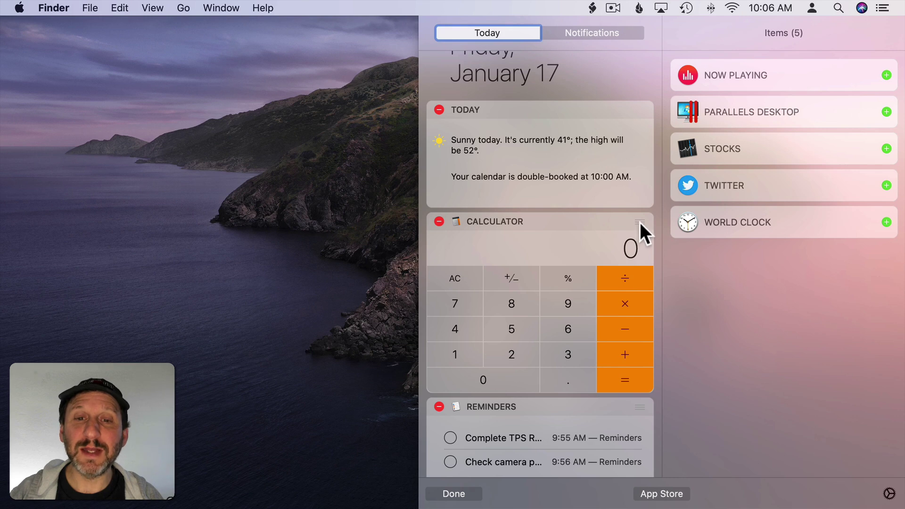
{"action": "left_click_drag", "start_coordinate": [640, 222], "coordinate": [615, 185]}
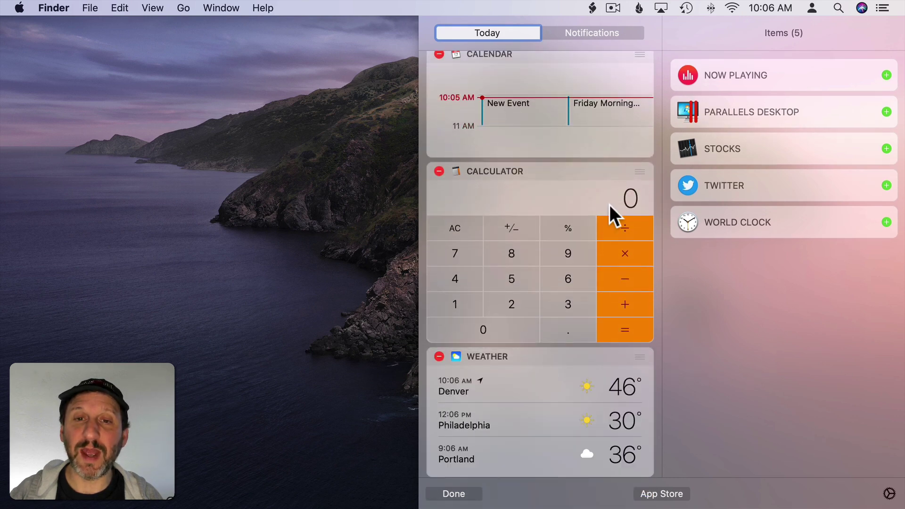
{"action": "scroll", "coordinate": [609, 204], "scroll_direction": "up", "scroll_amount": 10}
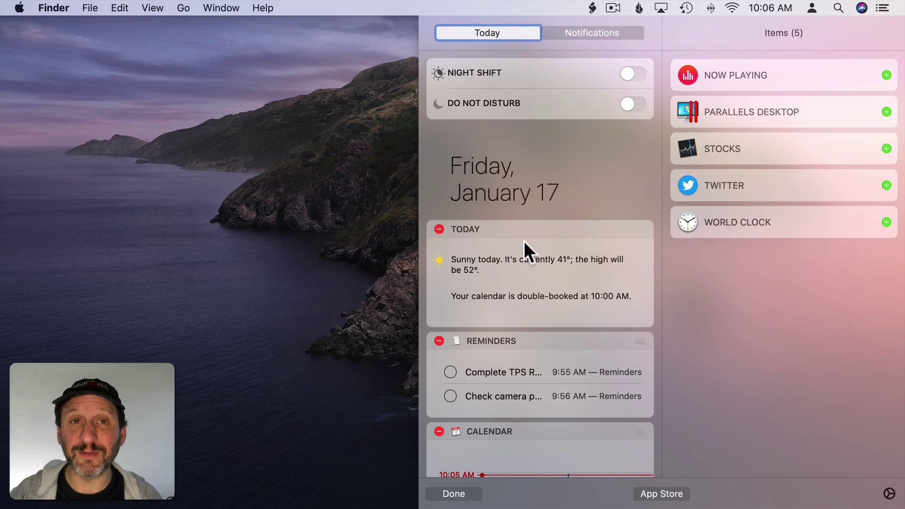
{"action": "scroll", "coordinate": [527, 306], "scroll_direction": "down", "scroll_amount": 10}
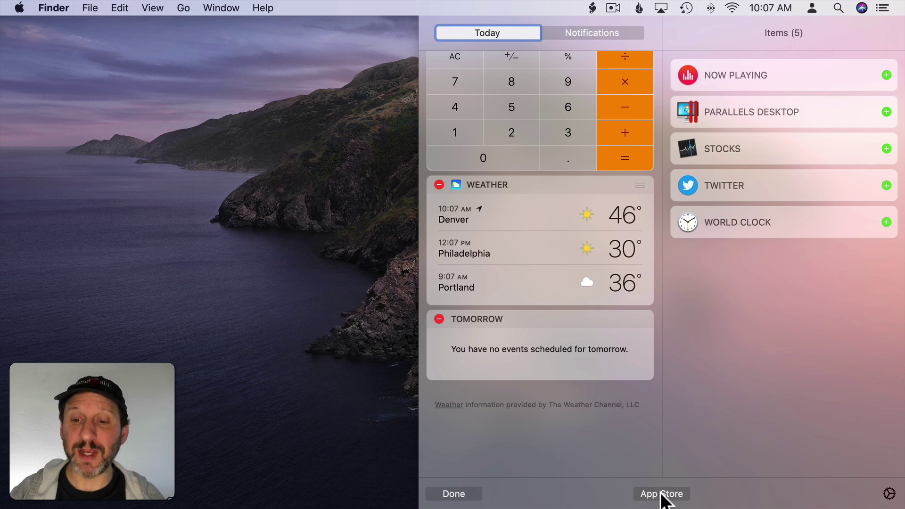
- Browse the App Store's Notification Center Widgets collection
{"action": "left_click", "coordinate": [661, 494]}
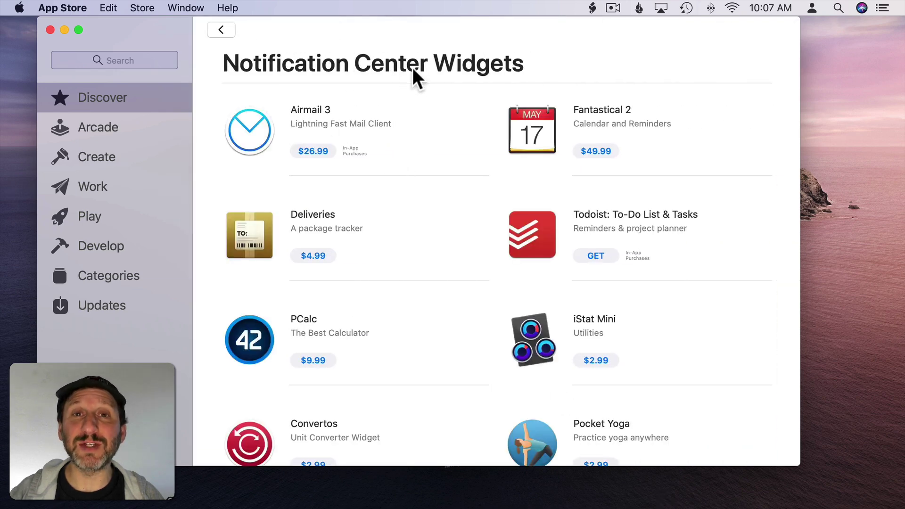
{"action": "scroll", "coordinate": [432, 258], "scroll_direction": "down", "scroll_amount": 15}
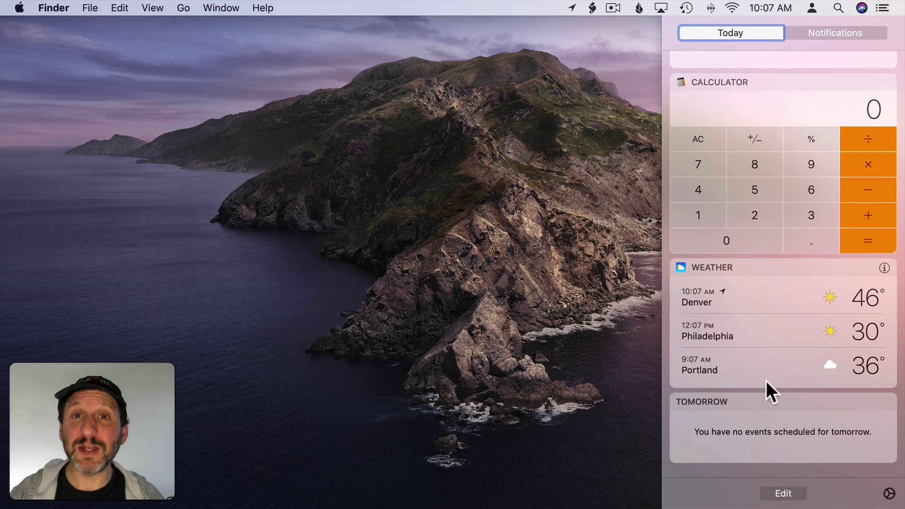
{"action": "left_click", "coordinate": [782, 493]}
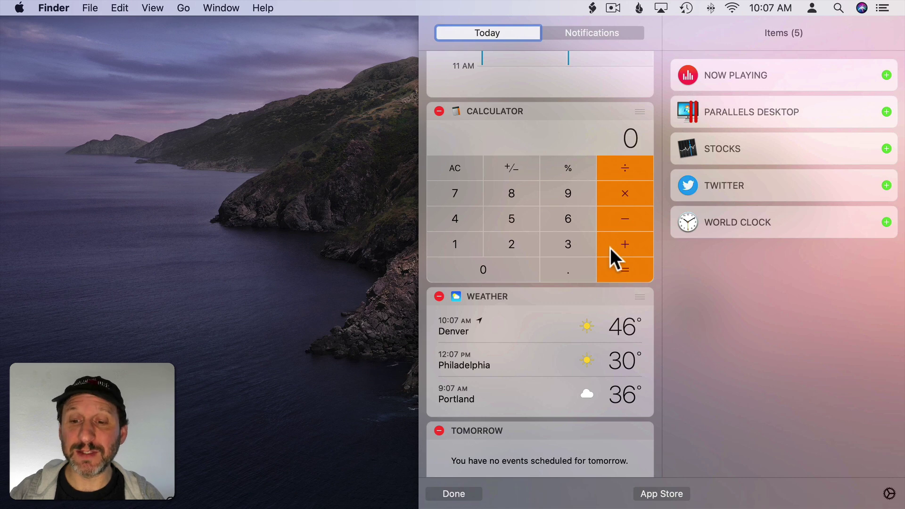
{"action": "left_click", "coordinate": [460, 490]}
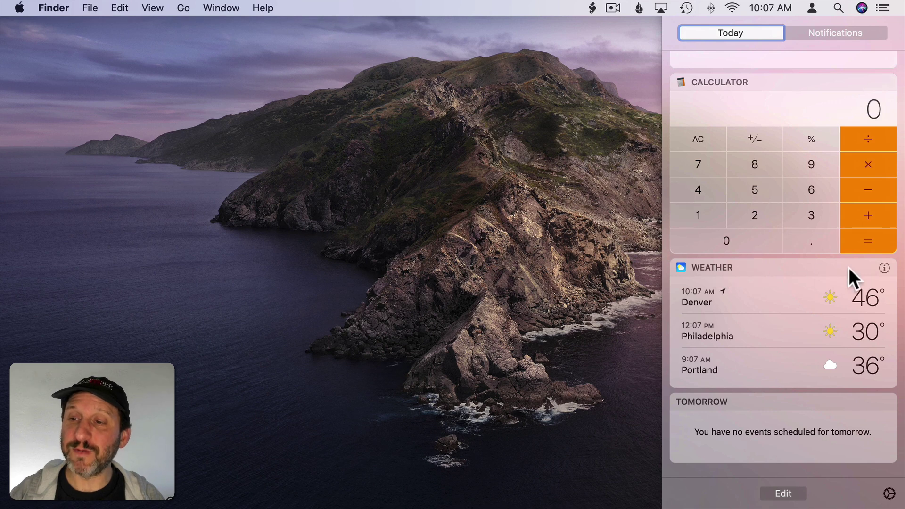
{"action": "left_click", "coordinate": [885, 268]}
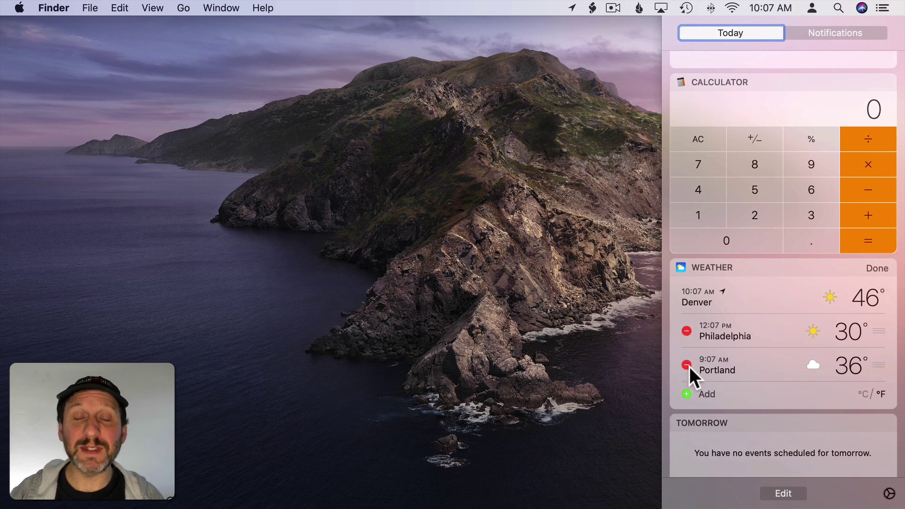
{"action": "left_click", "coordinate": [684, 394]}
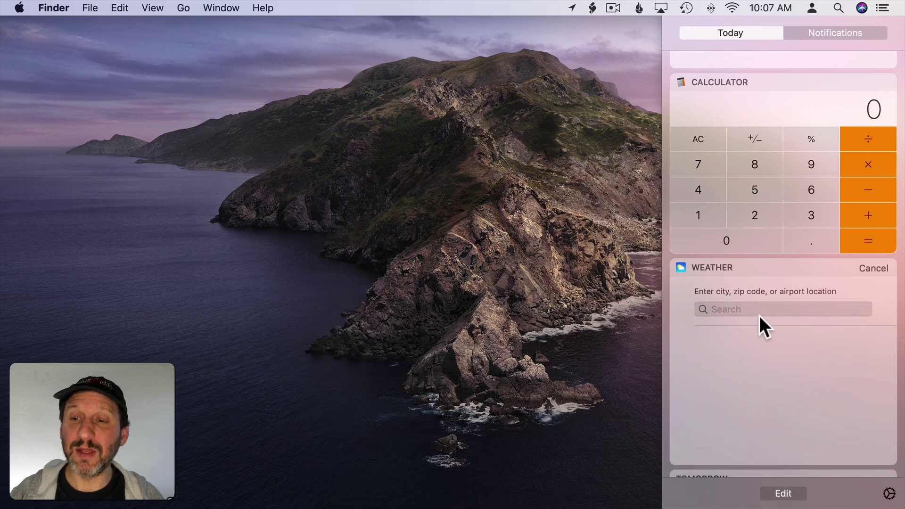
{"action": "left_click", "coordinate": [872, 268]}
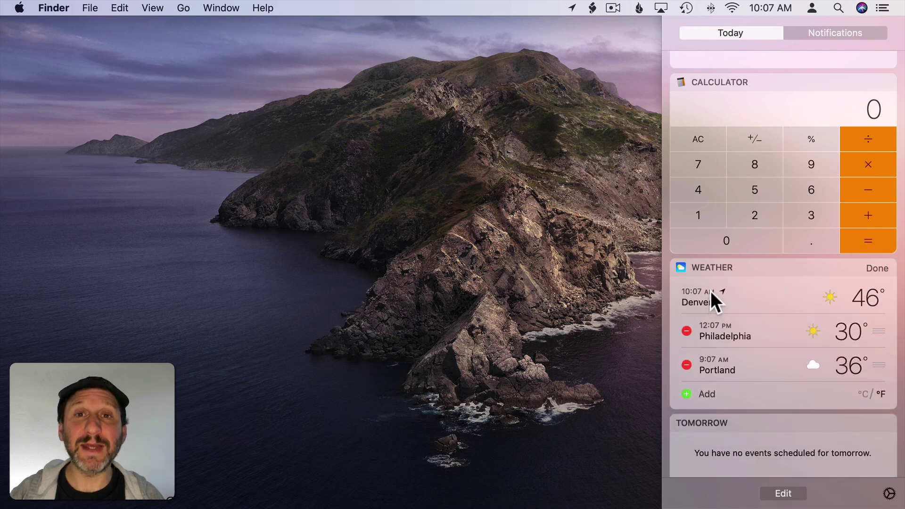
{"action": "left_click", "coordinate": [877, 270]}
{"action": "left_click", "coordinate": [783, 493]}
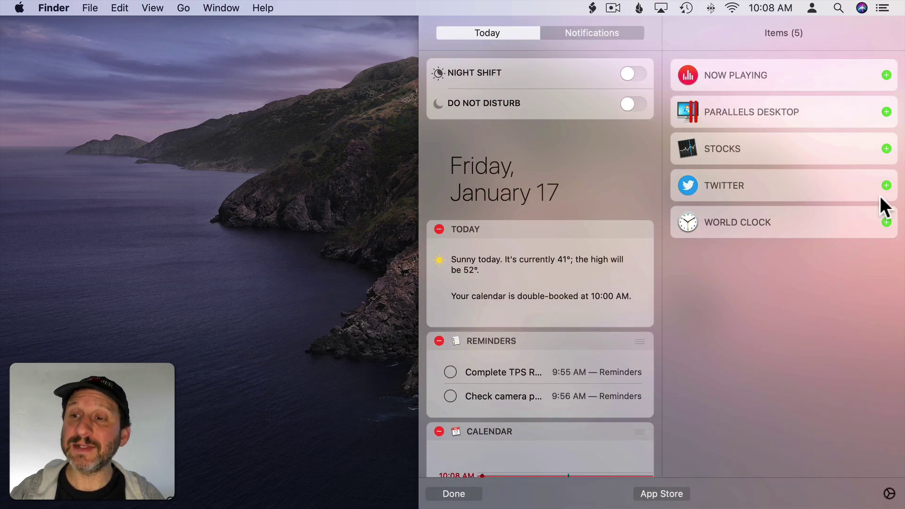
- Add the World Clock widget to Today and add Denver as a second city beside Cupertino
{"action": "left_click", "coordinate": [885, 221]}
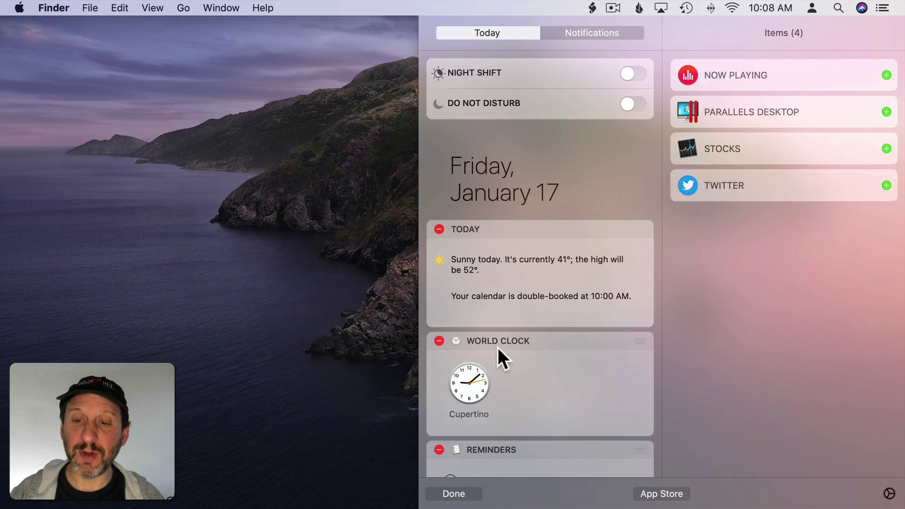
{"action": "left_click", "coordinate": [464, 495]}
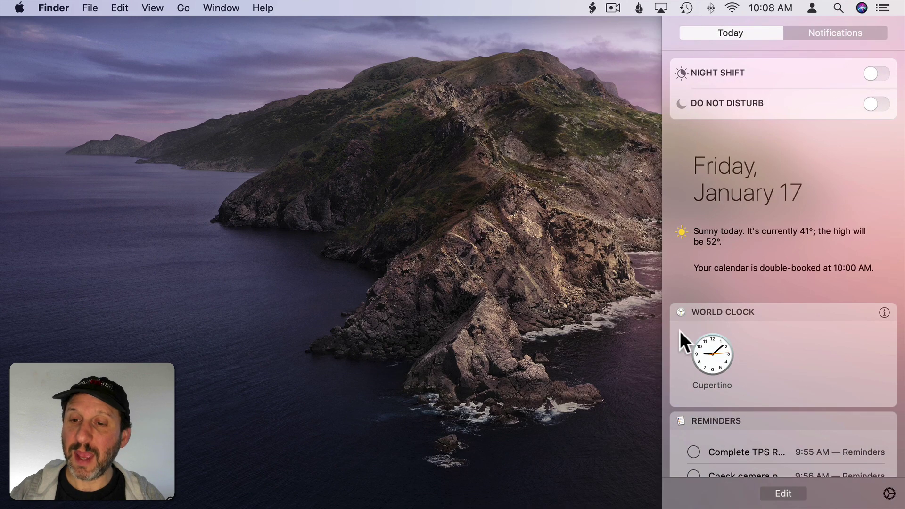
{"action": "left_click", "coordinate": [884, 312]}
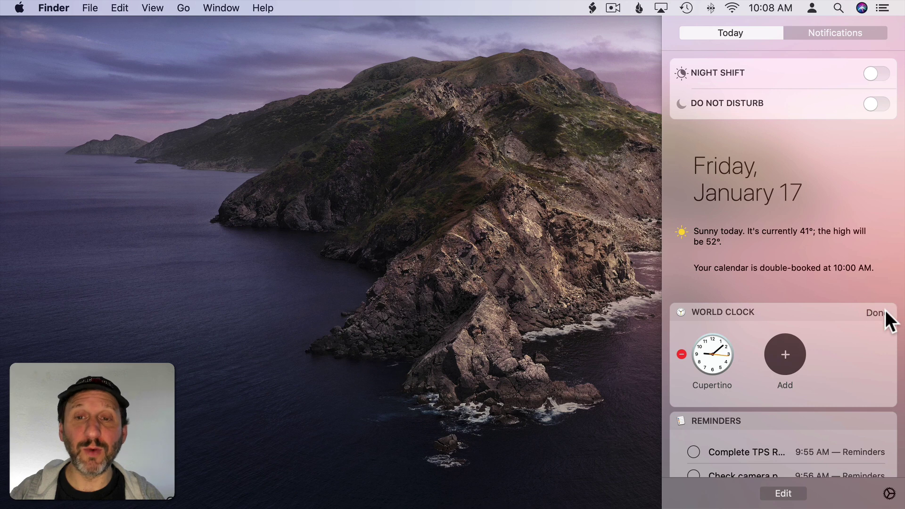
{"action": "left_click", "coordinate": [783, 355]}
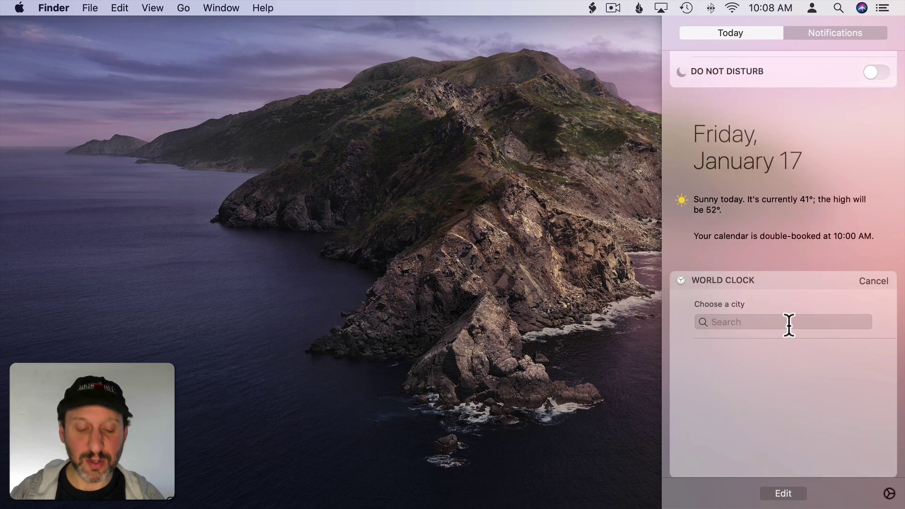
{"action": "type", "text": "Denver"}
{"action": "left_click", "coordinate": [773, 347]}
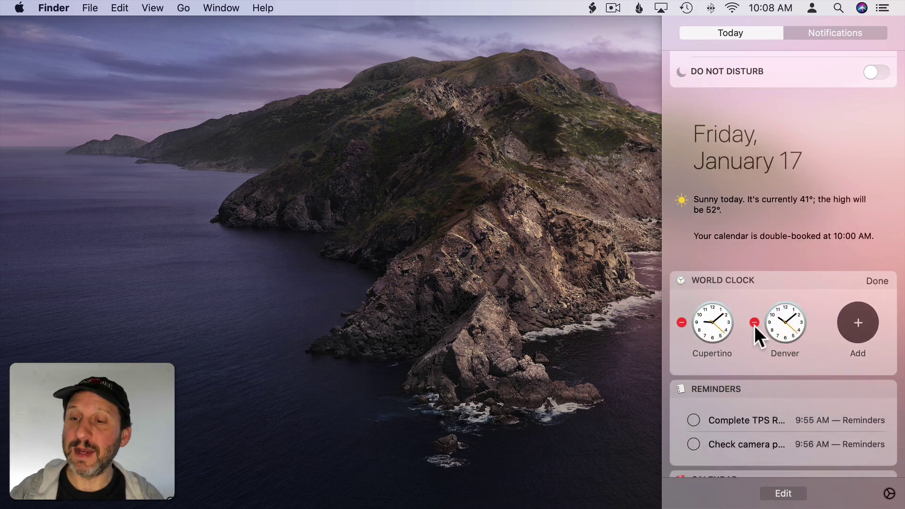
{"action": "left_click", "coordinate": [741, 46]}
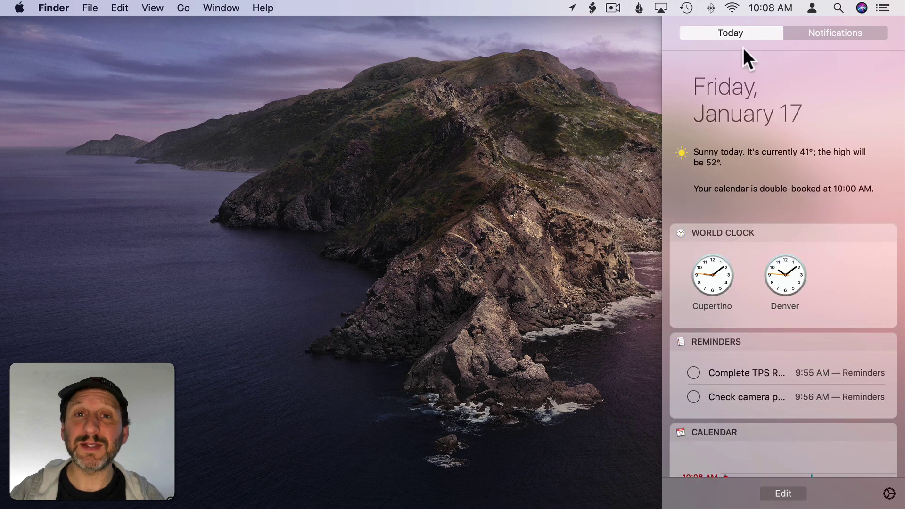
- Show the received notifications list, then open the Notifications settings from the gear icon
{"action": "left_click", "coordinate": [836, 30]}
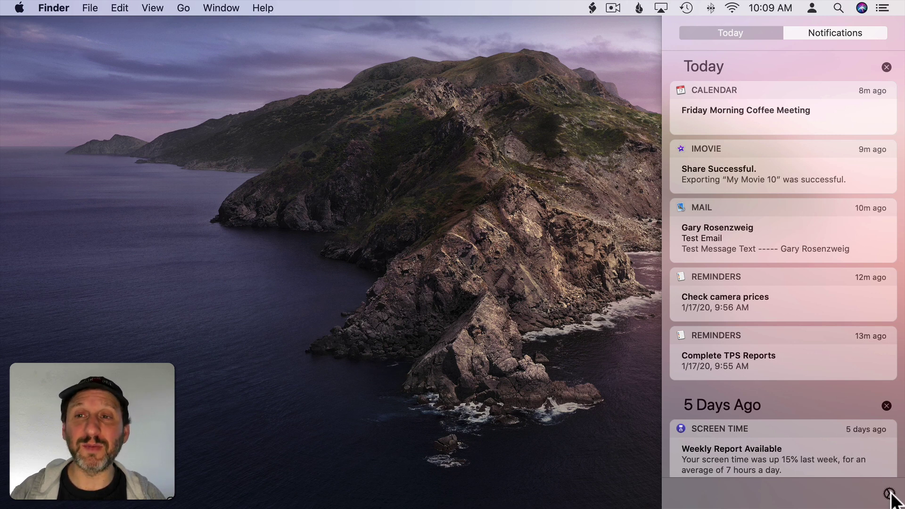
{"action": "left_click", "coordinate": [889, 493]}
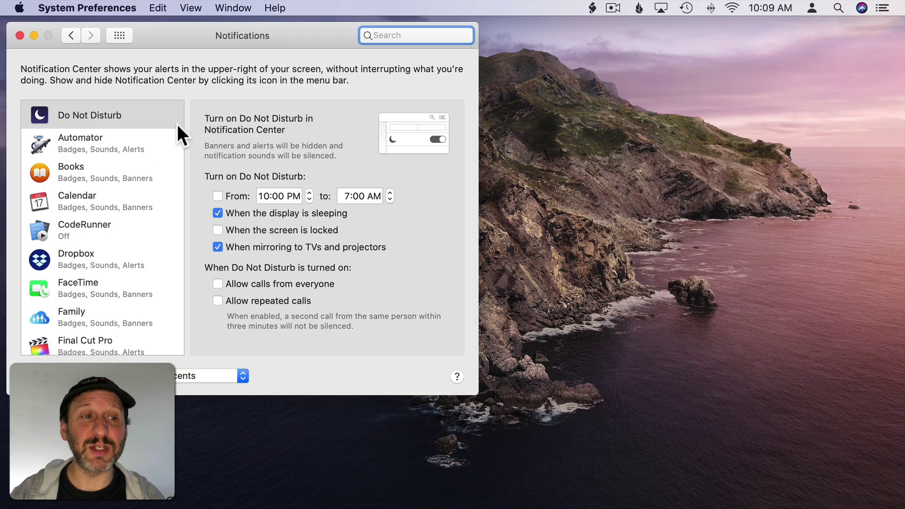
- Select Calendar in the app list and toggle 'Show in Notification Center' off and back on
{"action": "scroll", "coordinate": [91, 233], "scroll_direction": "down", "scroll_amount": 15}
{"action": "scroll", "coordinate": [91, 233], "scroll_direction": "down", "scroll_amount": 3}
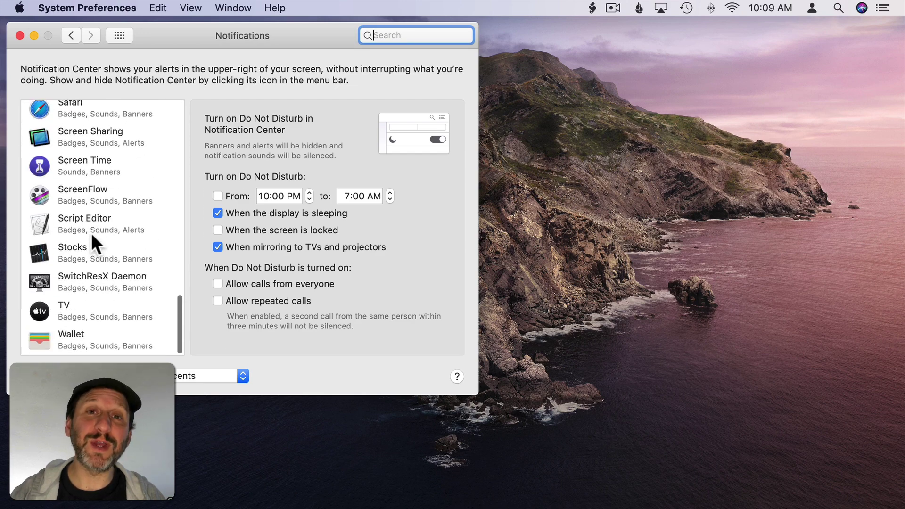
{"action": "scroll", "coordinate": [91, 232], "scroll_direction": "up", "scroll_amount": 20}
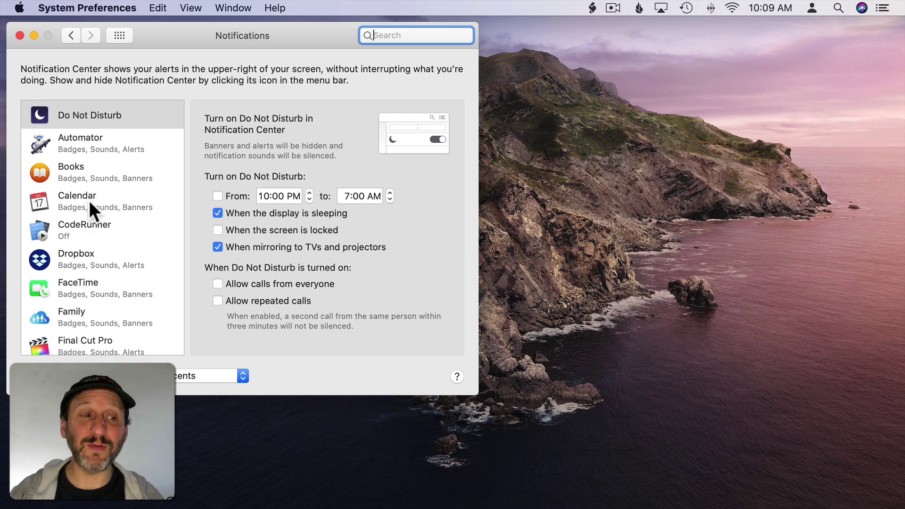
{"action": "left_click", "coordinate": [76, 202]}
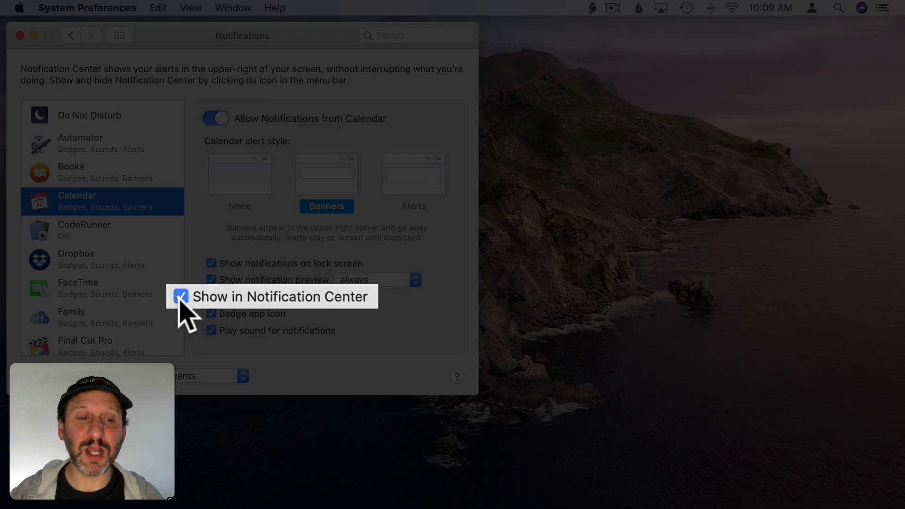
{"action": "left_click", "coordinate": [211, 296]}
{"action": "left_click", "coordinate": [211, 296]}
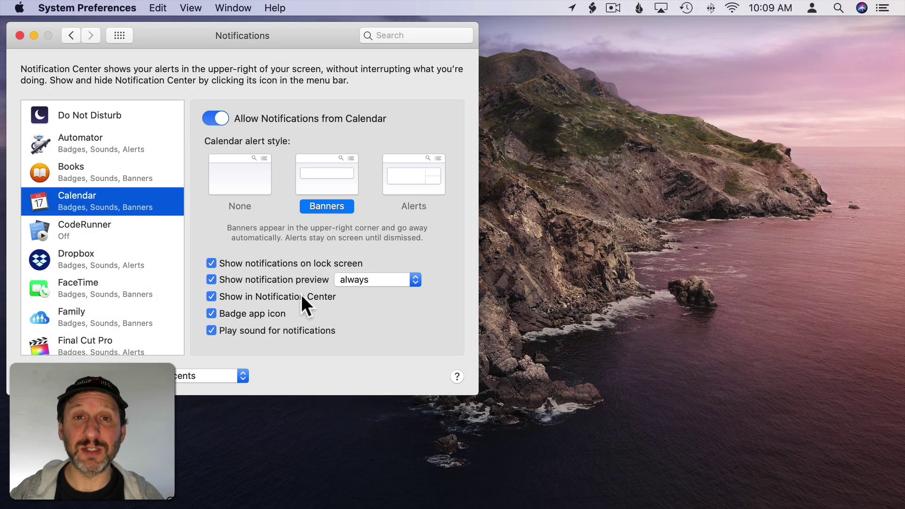
- Review the current notifications in Notification Center, including iMovie's Share Successful notice
{"action": "left_click", "coordinate": [881, 9]}
{"action": "mouse_move", "coordinate": [800, 162]}
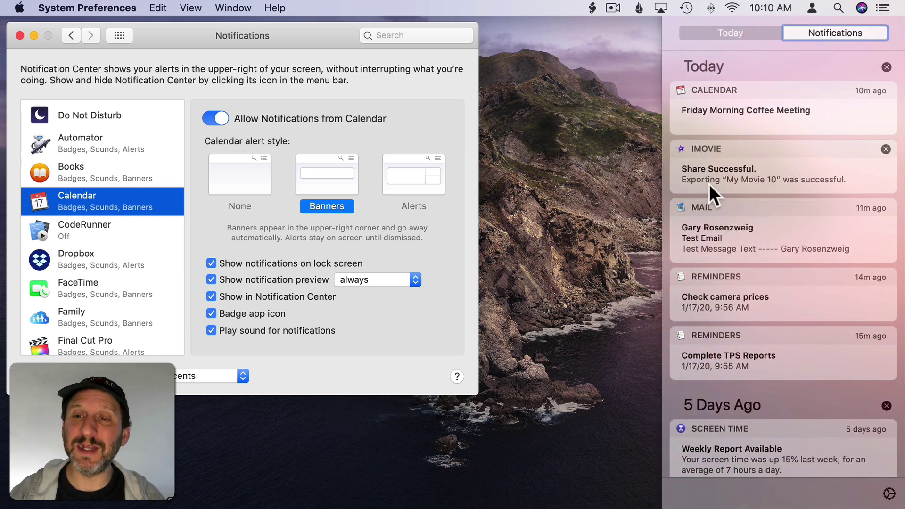
{"action": "scroll", "coordinate": [69, 240], "scroll_direction": "down", "scroll_amount": 10}
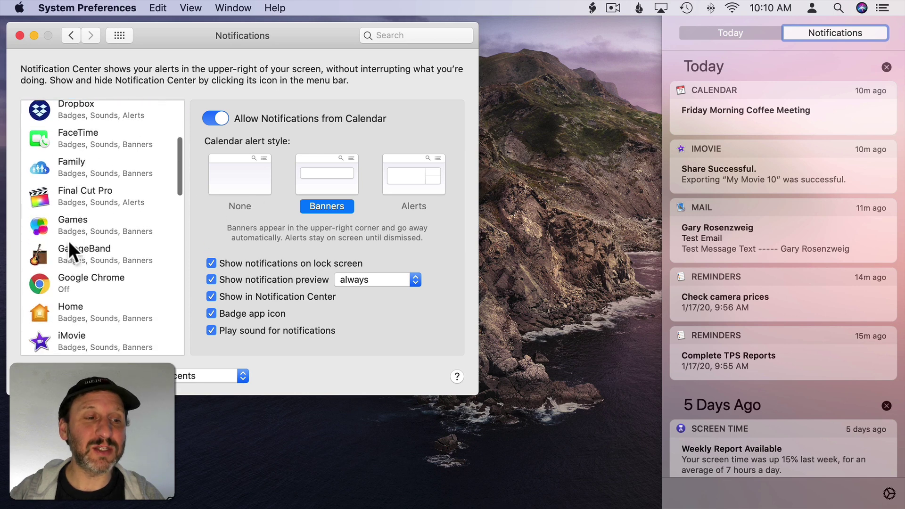
{"action": "scroll", "coordinate": [68, 239], "scroll_direction": "up", "scroll_amount": 1}
- Uncheck 'Show in Notification Center' for iMovie and confirm its notice is gone
{"action": "left_click", "coordinate": [77, 174]}
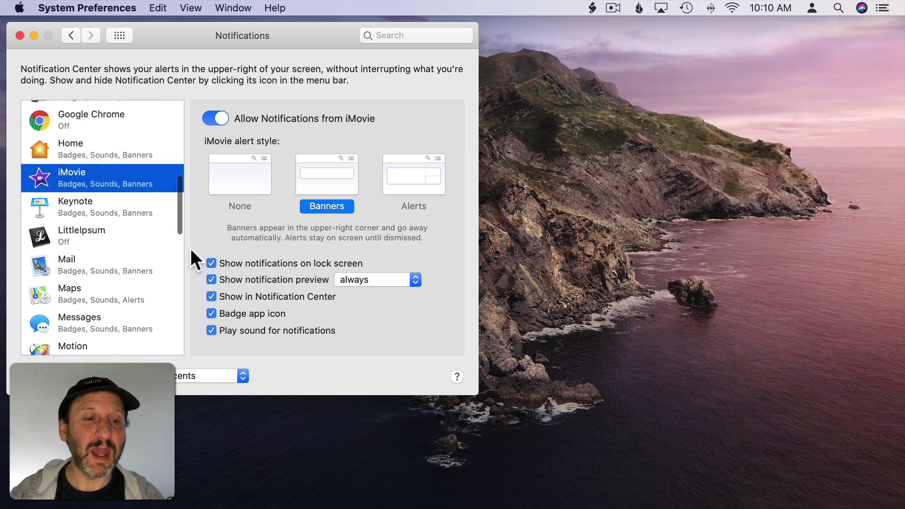
{"action": "left_click", "coordinate": [211, 296]}
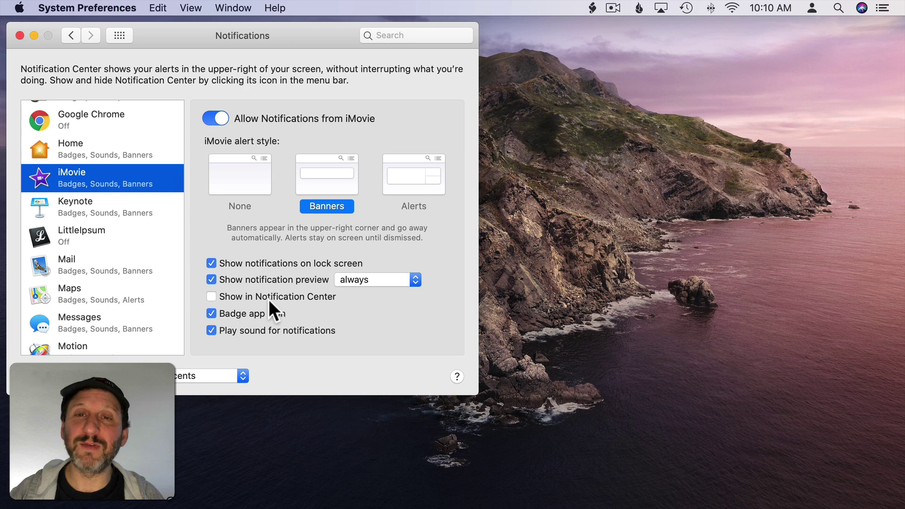
{"action": "left_click", "coordinate": [881, 8]}
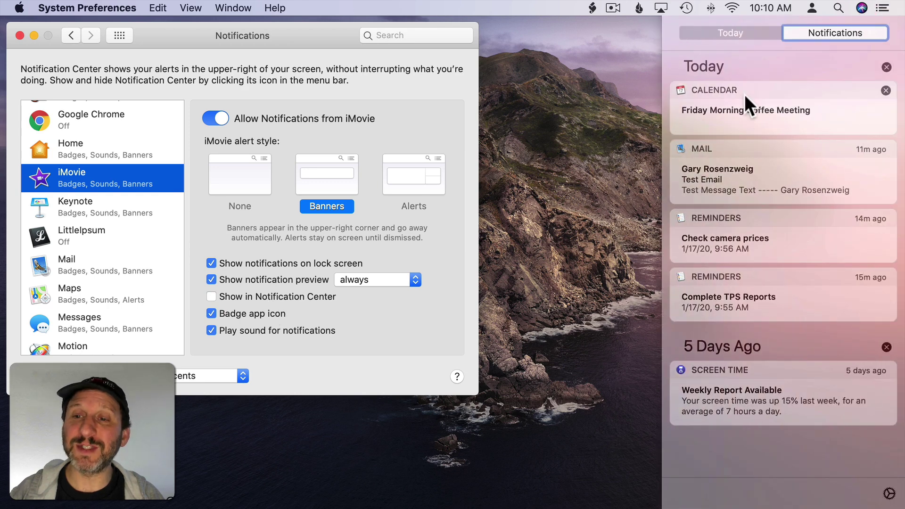
{"action": "left_click", "coordinate": [753, 134]}
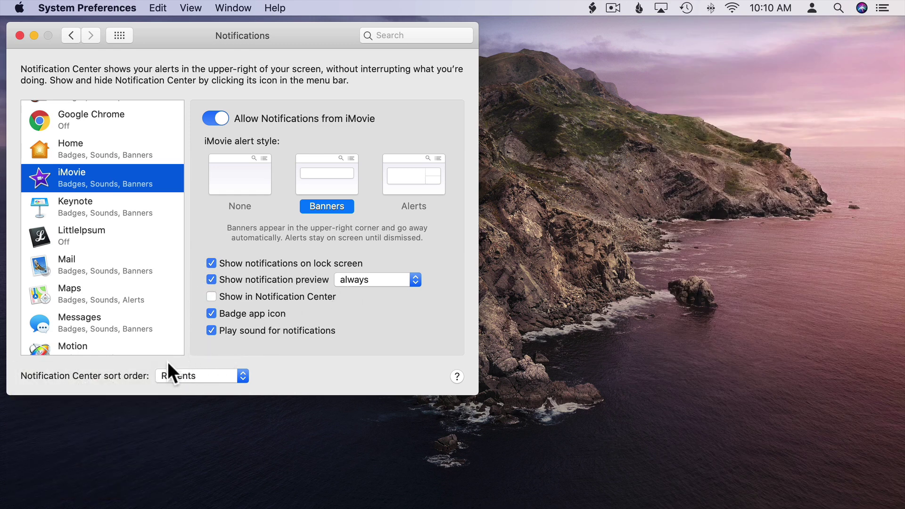
- Set the Notification Center sort order to Recents by App and view the grouped notifications
{"action": "left_click", "coordinate": [186, 376]}
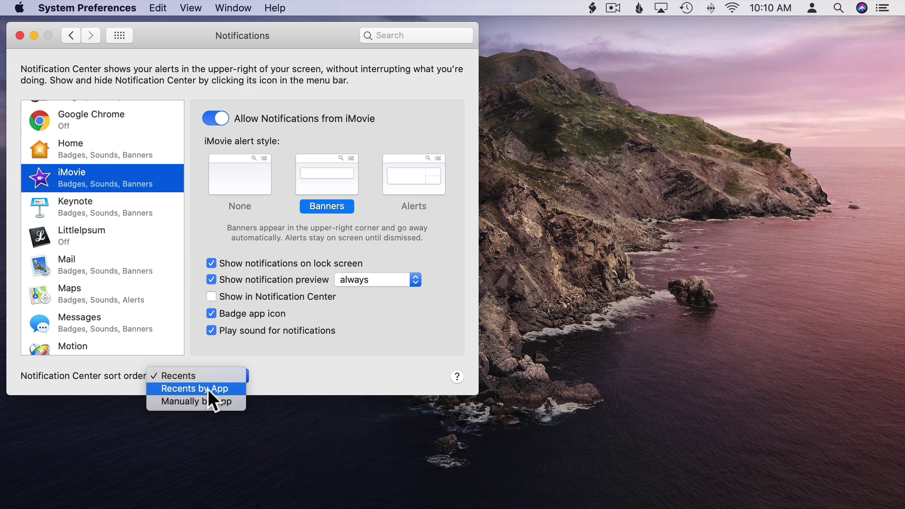
{"action": "left_click", "coordinate": [208, 389]}
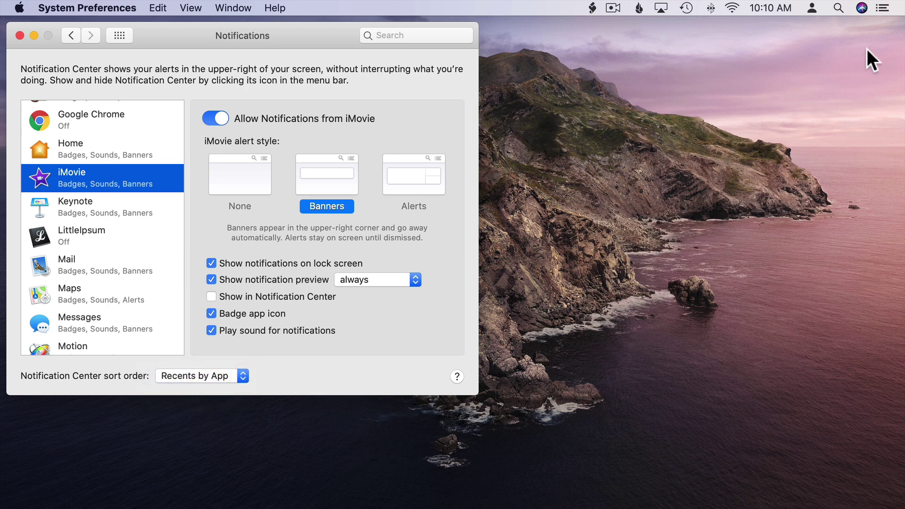
{"action": "left_click", "coordinate": [881, 7]}
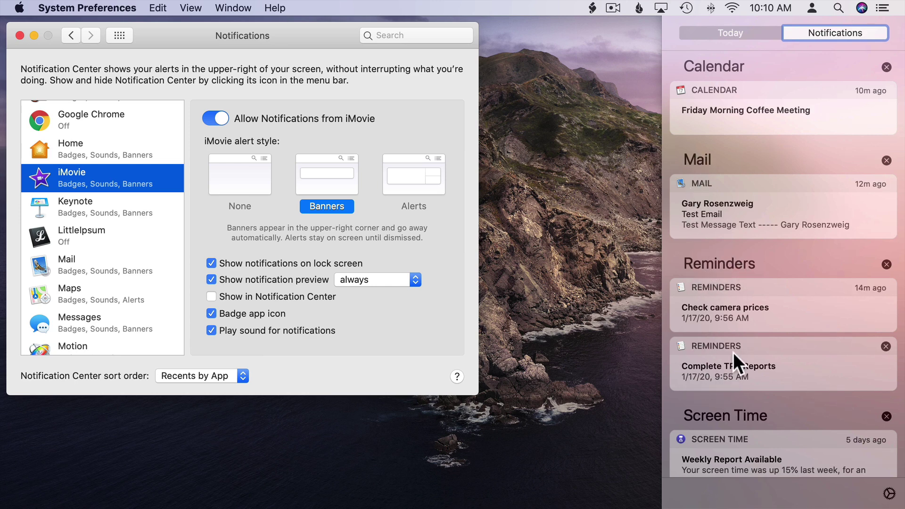
- Switch the Notification Center sort order to Manually by App and view the panel
{"action": "left_click", "coordinate": [217, 375]}
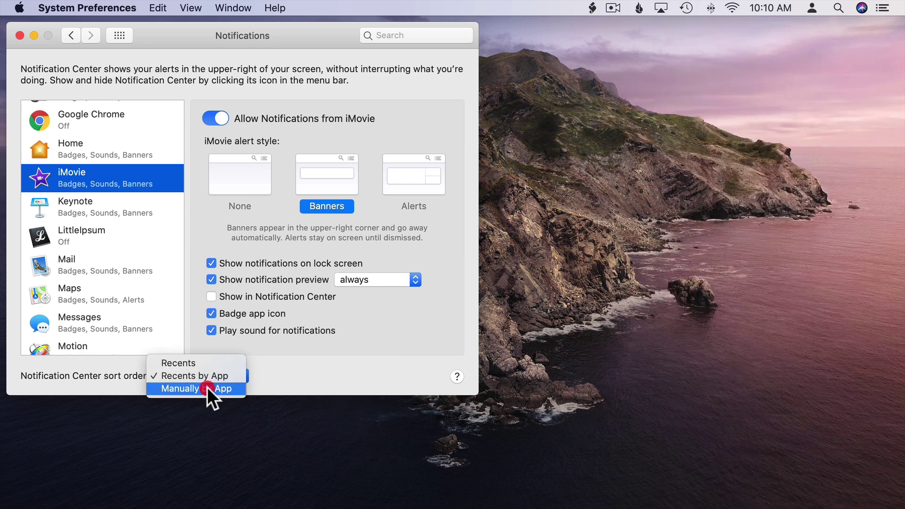
{"action": "left_click", "coordinate": [207, 387]}
{"action": "left_click", "coordinate": [880, 8]}
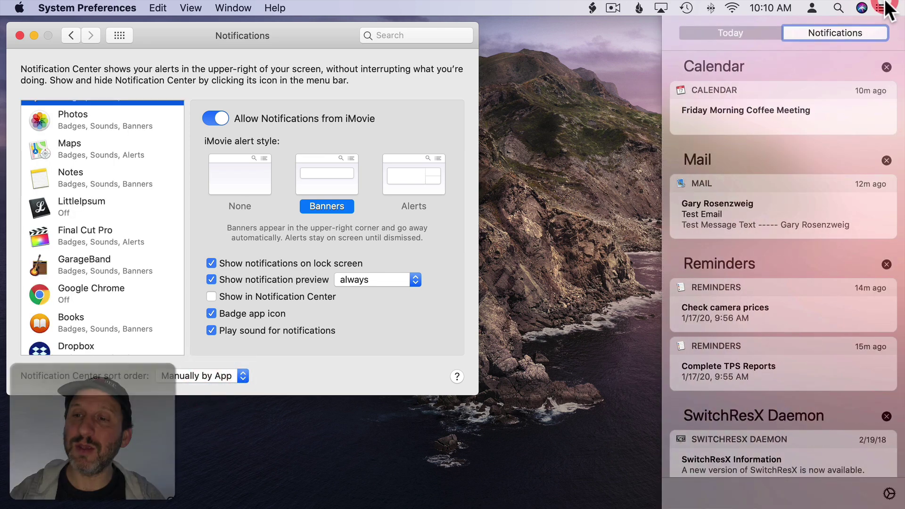
{"action": "scroll", "coordinate": [84, 168], "scroll_direction": "up", "scroll_amount": 5}
{"action": "scroll", "coordinate": [75, 201], "scroll_direction": "up", "scroll_amount": 5}
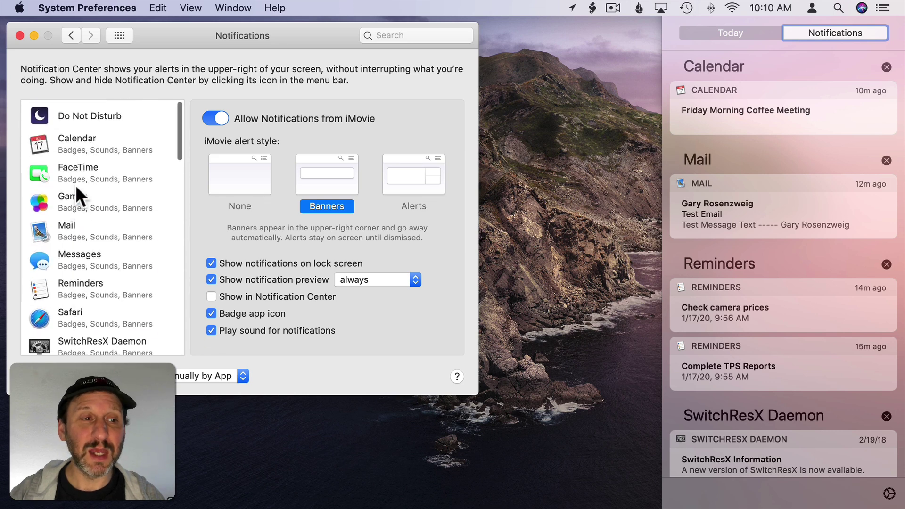
- Drag Calendar, Reminders and Messages into sequence in the app list and check the panel
{"action": "mouse_move", "coordinate": [68, 146]}
{"action": "left_mouse_down"}
{"action": "mouse_move", "coordinate": [76, 227]}
{"action": "mouse_move", "coordinate": [75, 131]}
{"action": "left_mouse_up"}
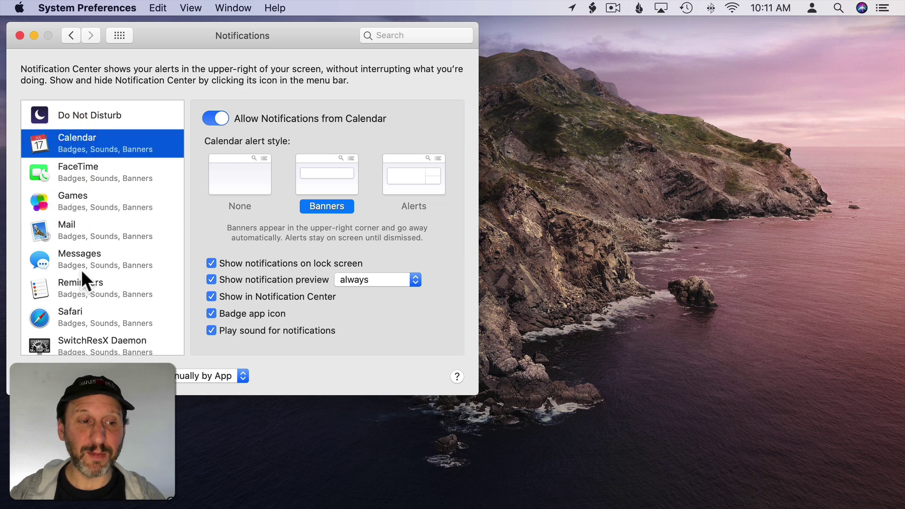
{"action": "left_click_drag", "start_coordinate": [81, 273], "coordinate": [79, 162]}
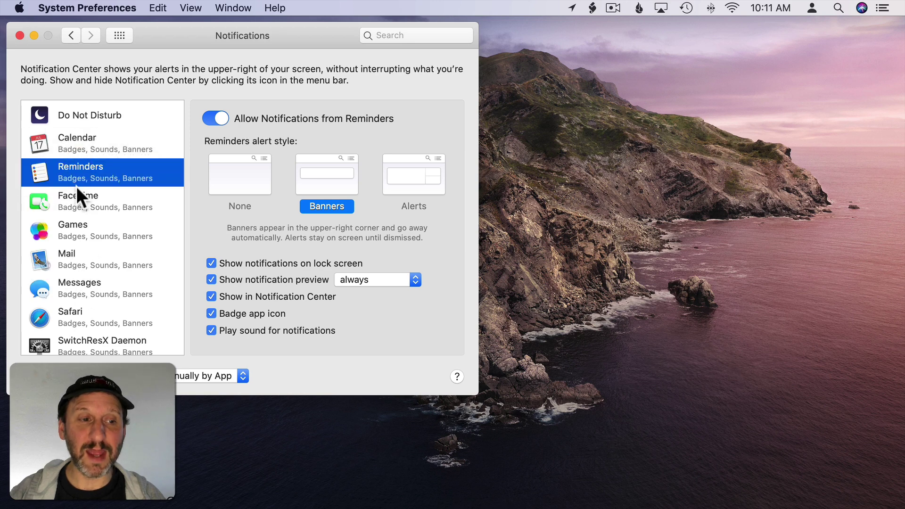
{"action": "left_click_drag", "start_coordinate": [71, 283], "coordinate": [77, 188]}
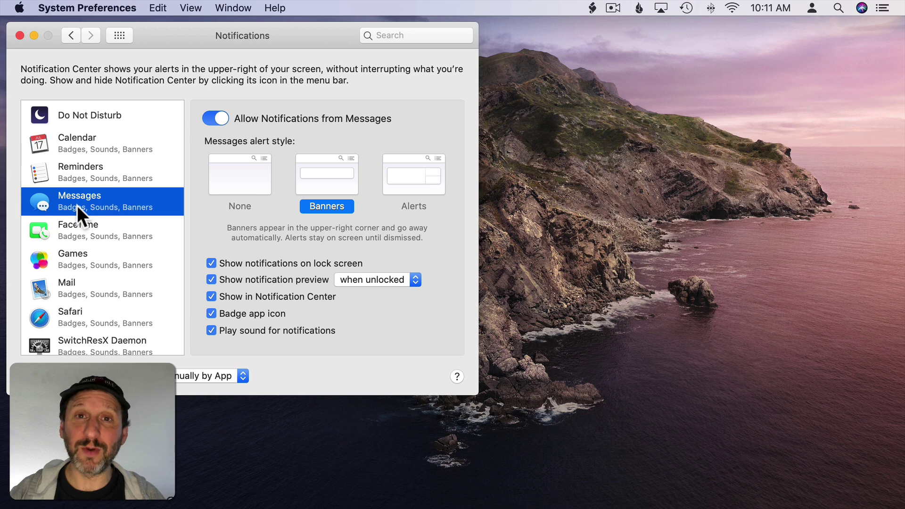
{"action": "left_click", "coordinate": [882, 8]}
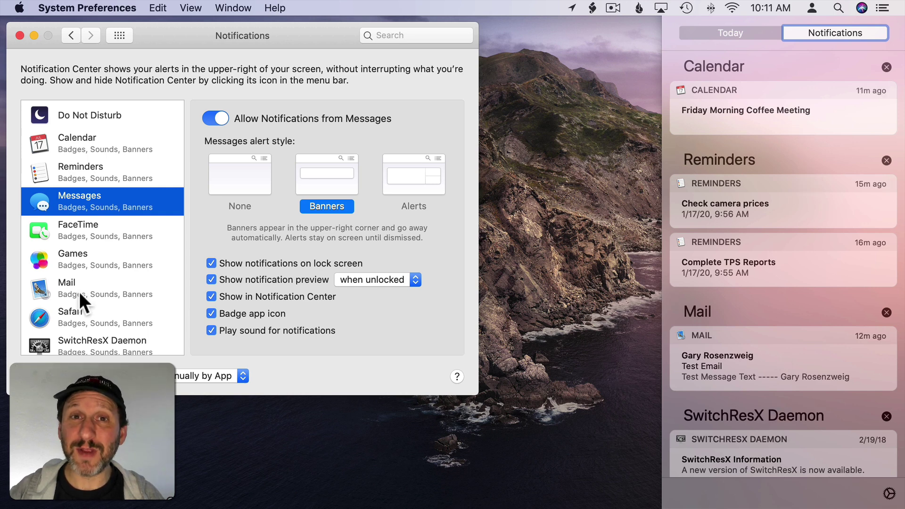
- Move Mail to the top of the app list and open the Test Email notification
{"action": "left_click", "coordinate": [65, 293]}
{"action": "left_click_drag", "start_coordinate": [88, 293], "coordinate": [85, 134]}
{"action": "left_click", "coordinate": [882, 8]}
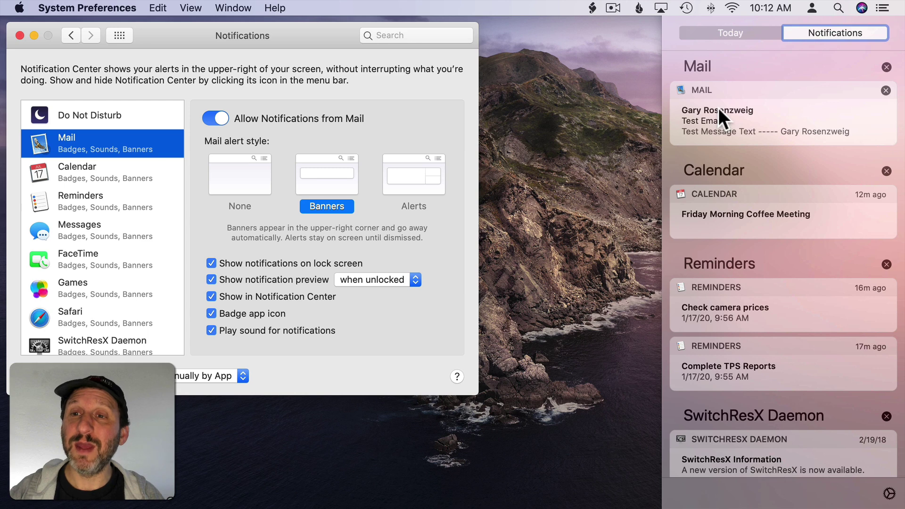
{"action": "left_click", "coordinate": [718, 109]}
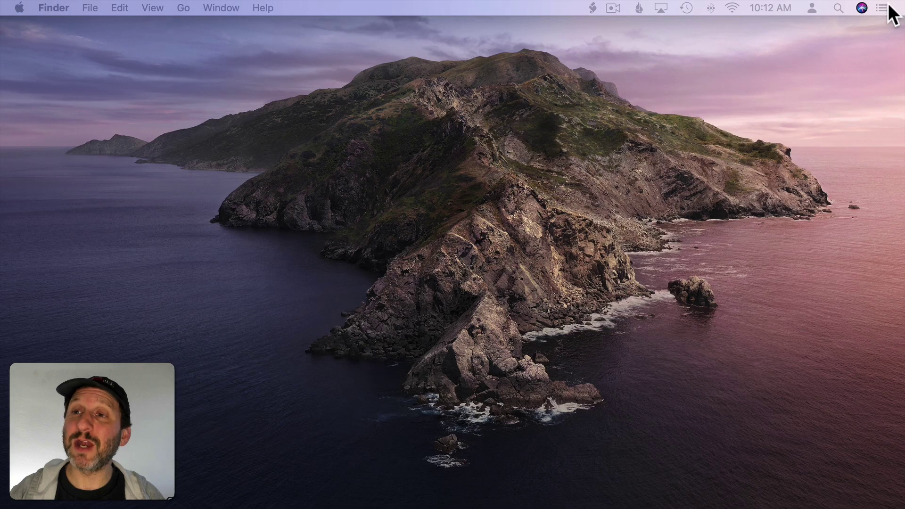
{"action": "left_click", "coordinate": [882, 7]}
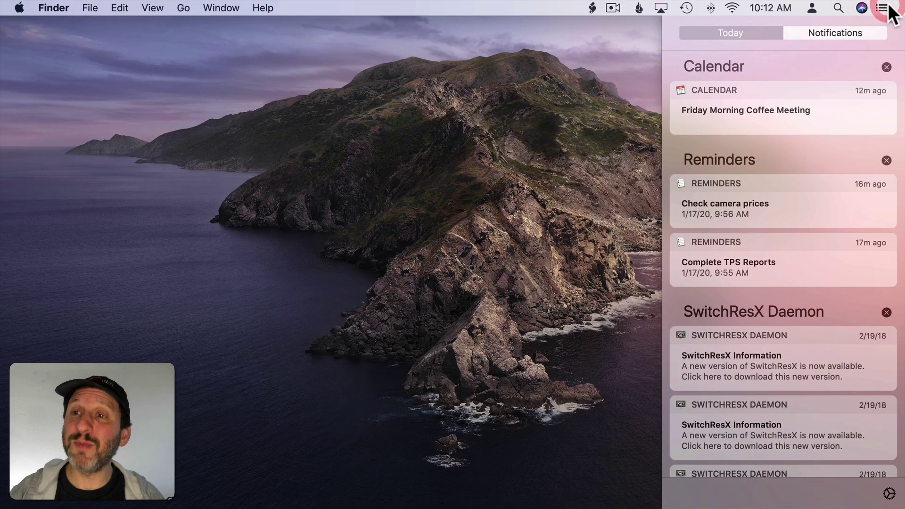
{"action": "left_click", "coordinate": [747, 33]}
{"action": "left_click", "coordinate": [829, 33]}
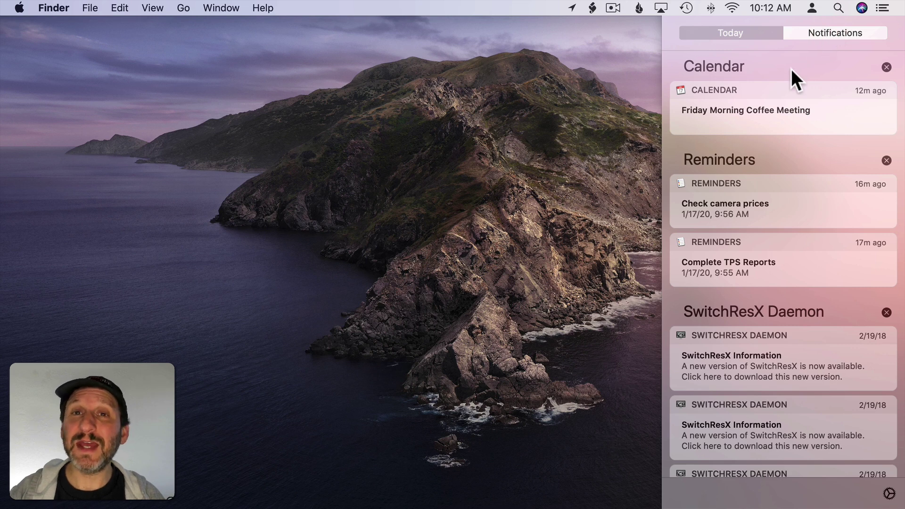
{"action": "scroll", "coordinate": [790, 68], "scroll_direction": "up", "scroll_amount": 3}
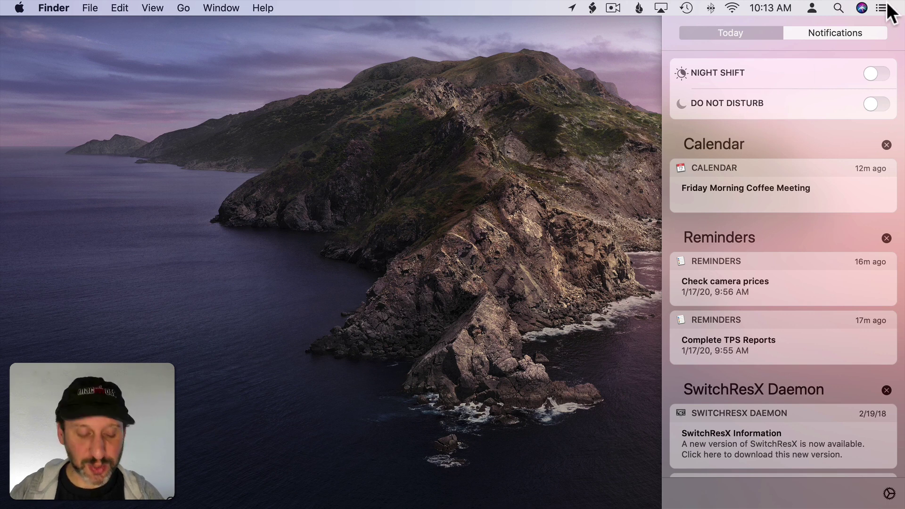
{"action": "key", "text": "alt"}
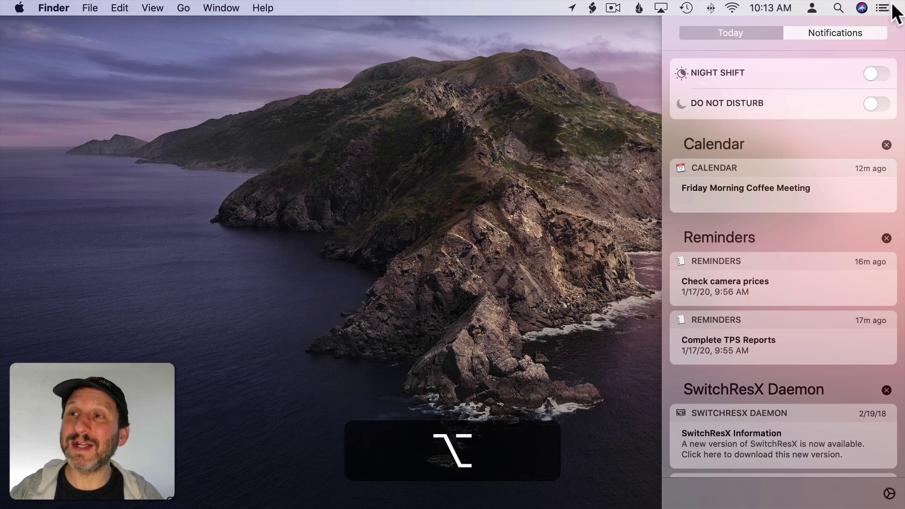
{"action": "left_click", "coordinate": [888, 8], "text": "alt"}
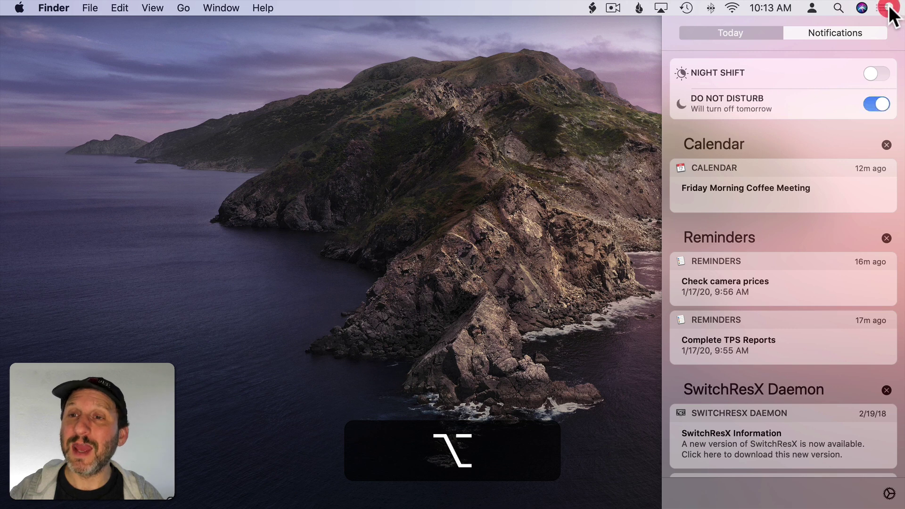
{"action": "left_click", "coordinate": [883, 8], "text": "alt"}
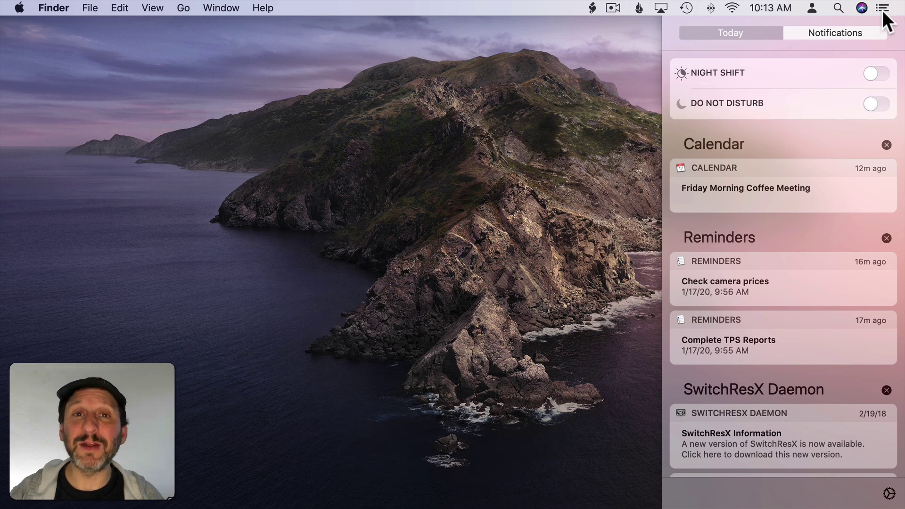
{"action": "left_click", "coordinate": [882, 8], "text": "alt"}
{"action": "left_click", "coordinate": [882, 6], "text": "alt"}
{"action": "left_click", "coordinate": [882, 6]}
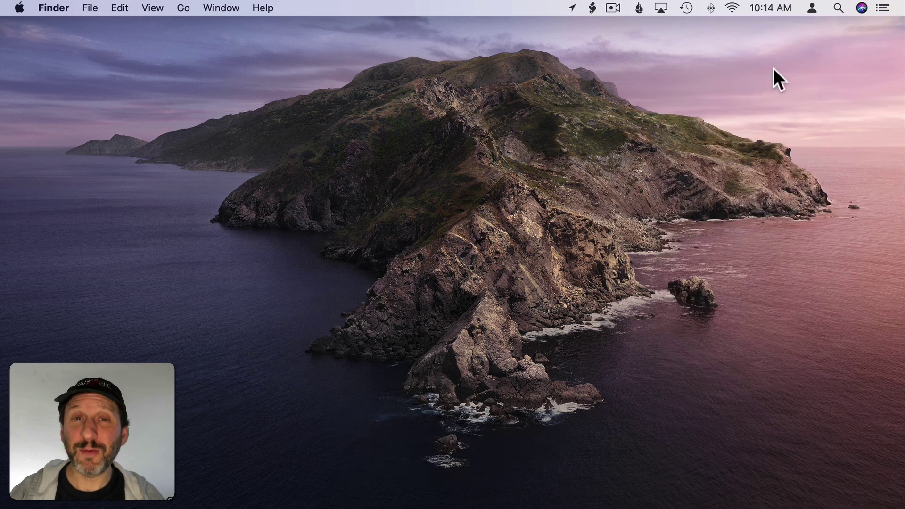
{"action": "left_click", "coordinate": [883, 8]}
{"action": "left_click", "coordinate": [883, 8]}
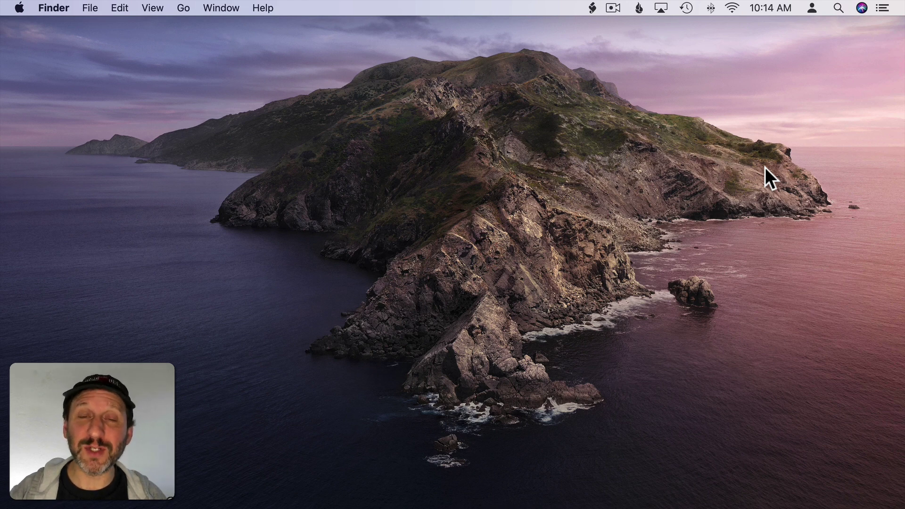
{"action": "scroll", "coordinate": [765, 168], "scroll_direction": "left", "scroll_amount": 3}
{"action": "scroll", "coordinate": [765, 168], "scroll_direction": "right", "scroll_amount": 3}
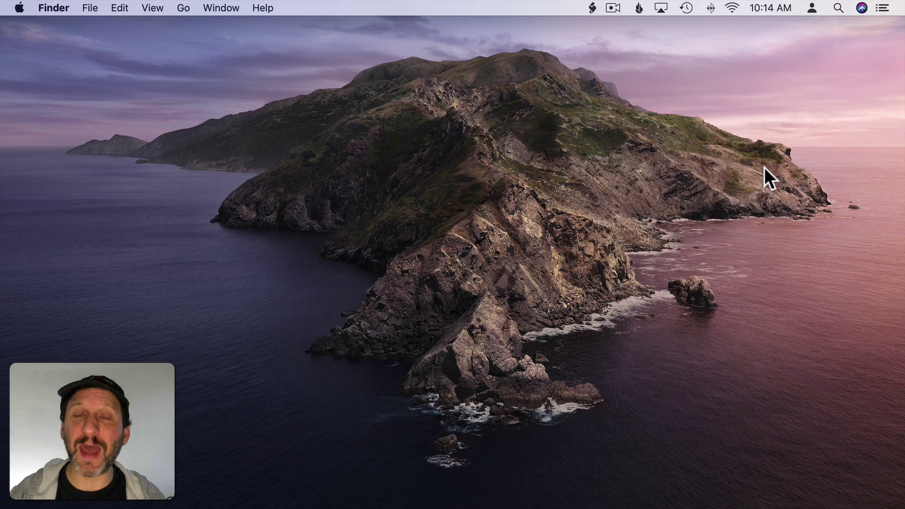
{"action": "scroll", "coordinate": [702, 166], "scroll_direction": "left", "scroll_amount": 3}
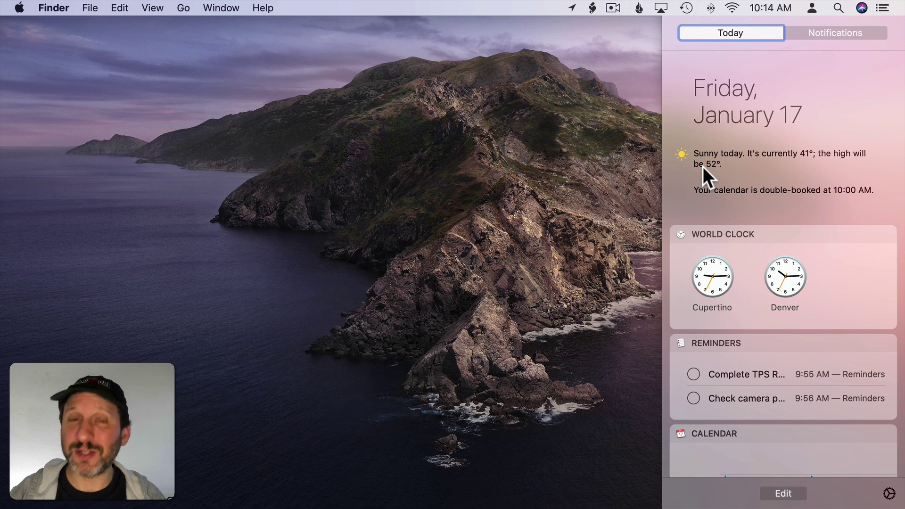
{"action": "scroll", "coordinate": [703, 166], "scroll_direction": "right", "scroll_amount": 3}
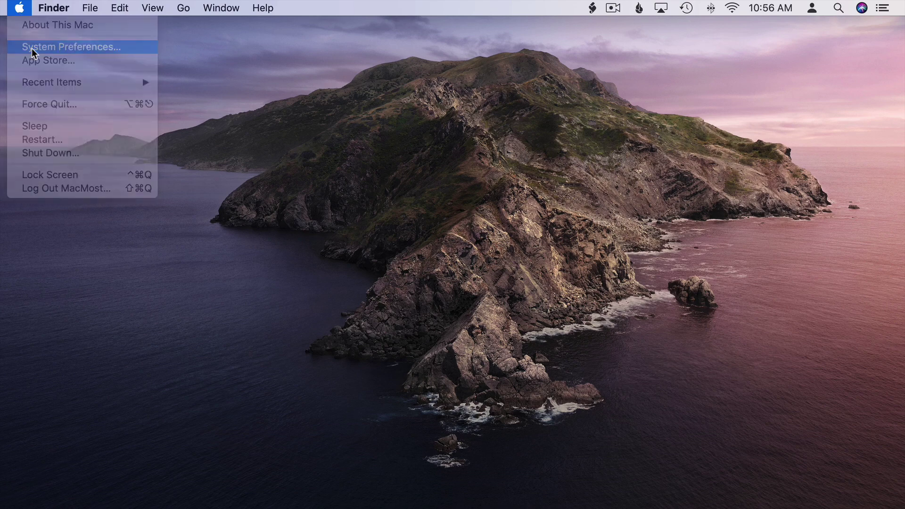
- Show the Trackpad More Gestures settings with the two-finger right-edge Notification Center swipe previewed
{"action": "left_click", "coordinate": [32, 47]}
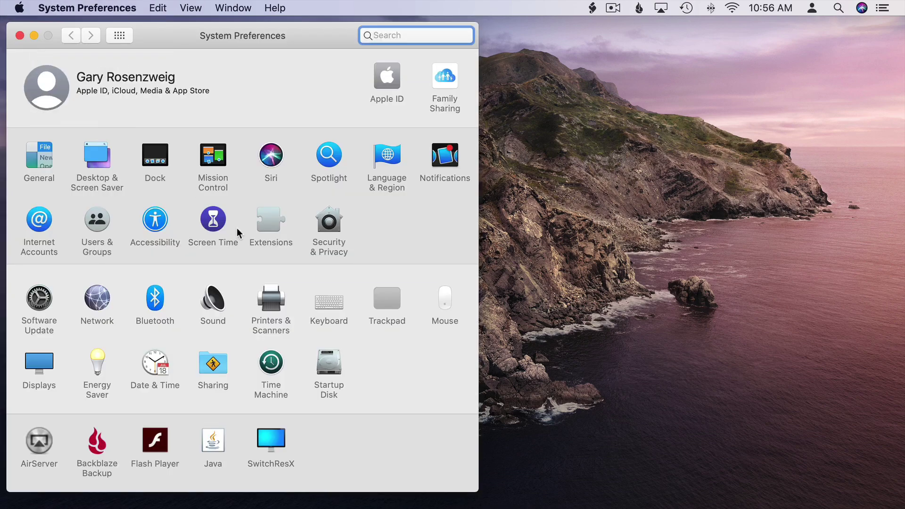
{"action": "left_click", "coordinate": [383, 311]}
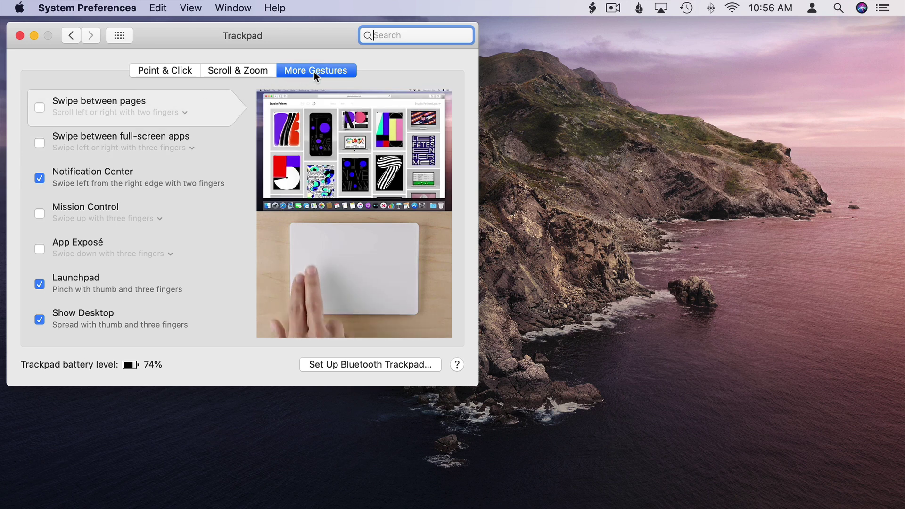
{"action": "mouse_move", "coordinate": [106, 174]}
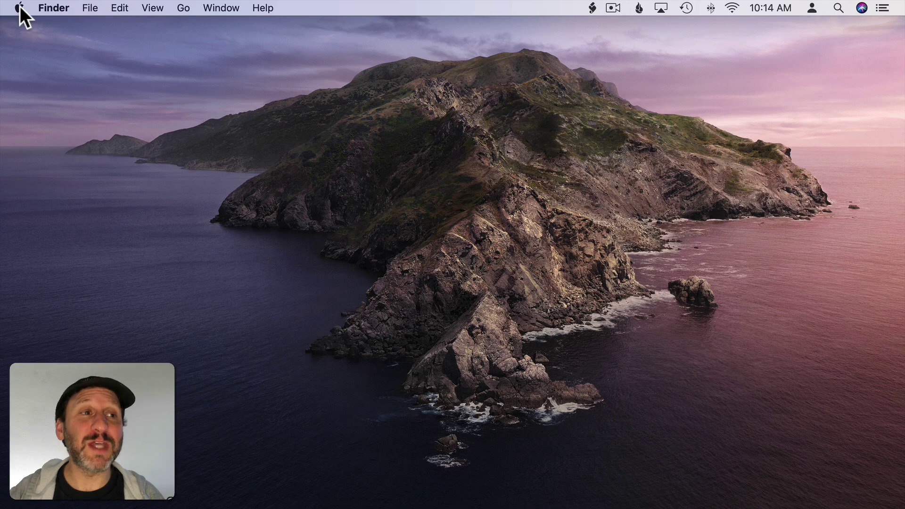
- Enable F1 as the Keyboard shortcut for Show Notification Center
{"action": "left_click", "coordinate": [19, 6]}
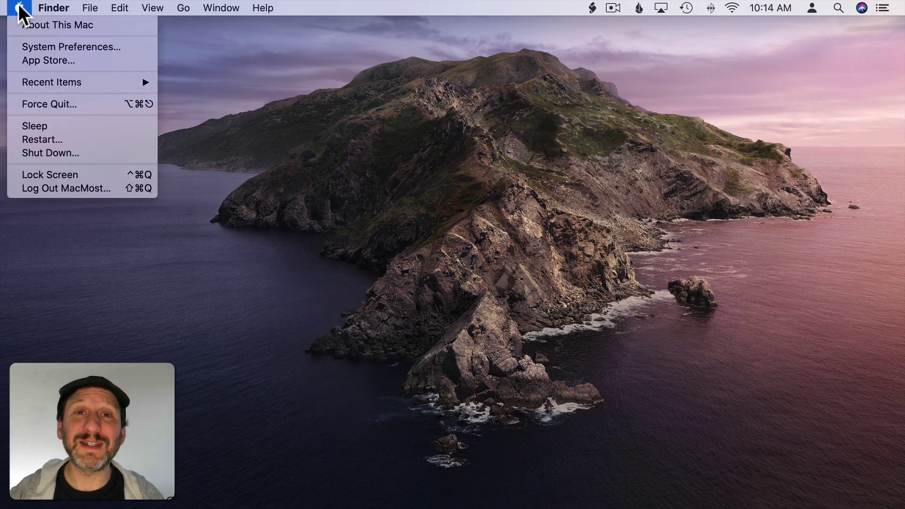
{"action": "left_click", "coordinate": [32, 47]}
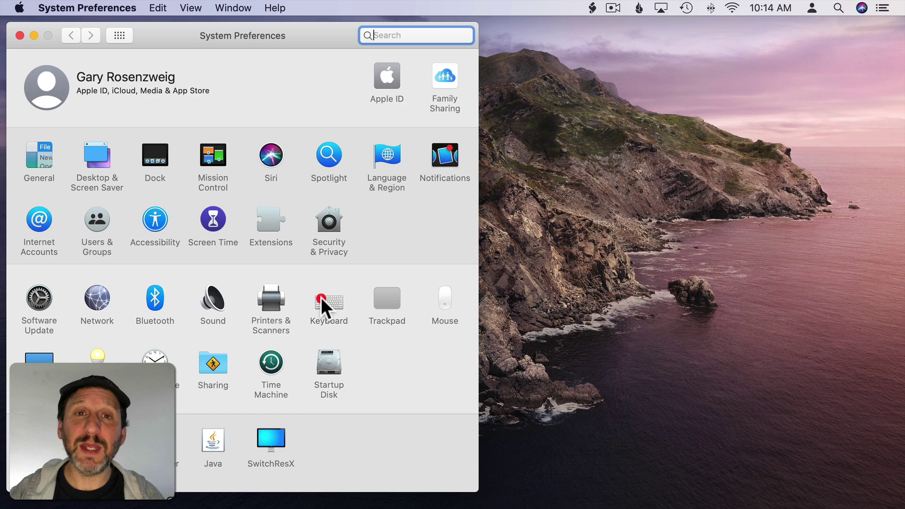
{"action": "left_click", "coordinate": [328, 301]}
{"action": "left_click", "coordinate": [230, 72]}
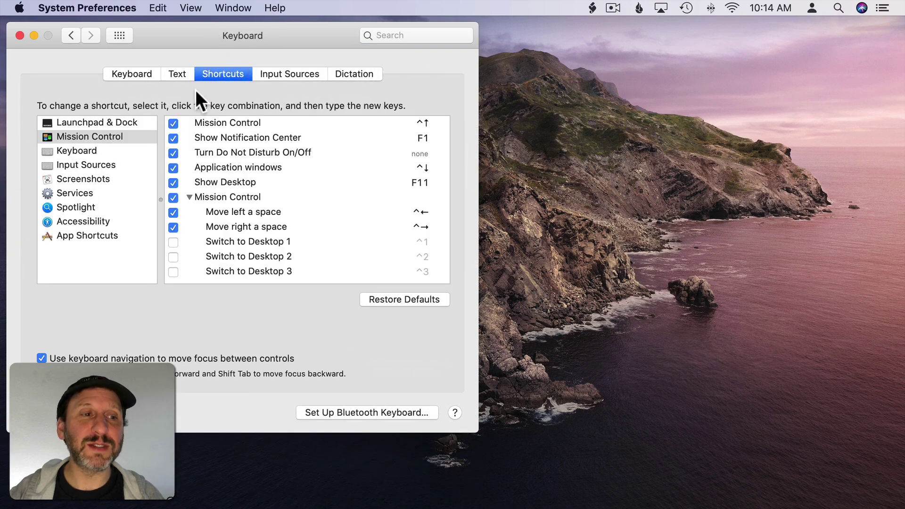
{"action": "left_click", "coordinate": [173, 138]}
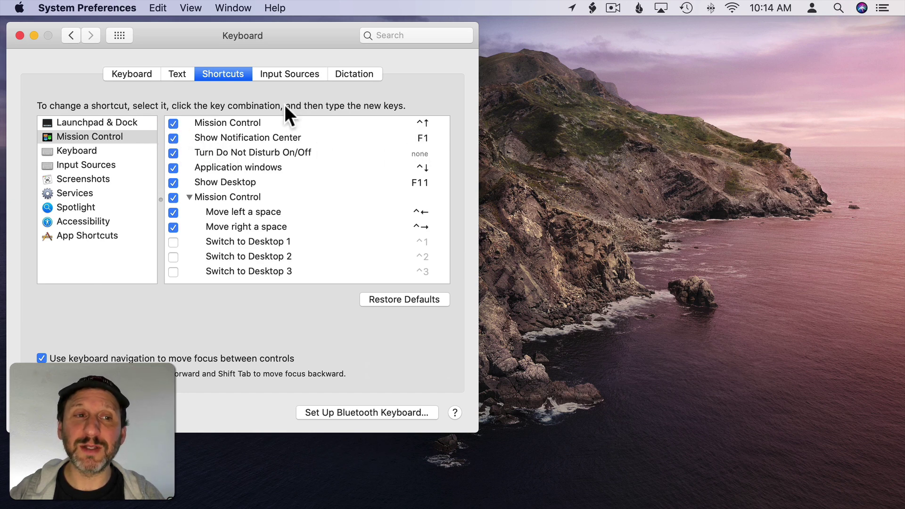
- Close System Preferences and toggle Notification Center open and closed with F1
{"action": "left_click", "coordinate": [19, 35]}
{"action": "key", "text": "F1"}
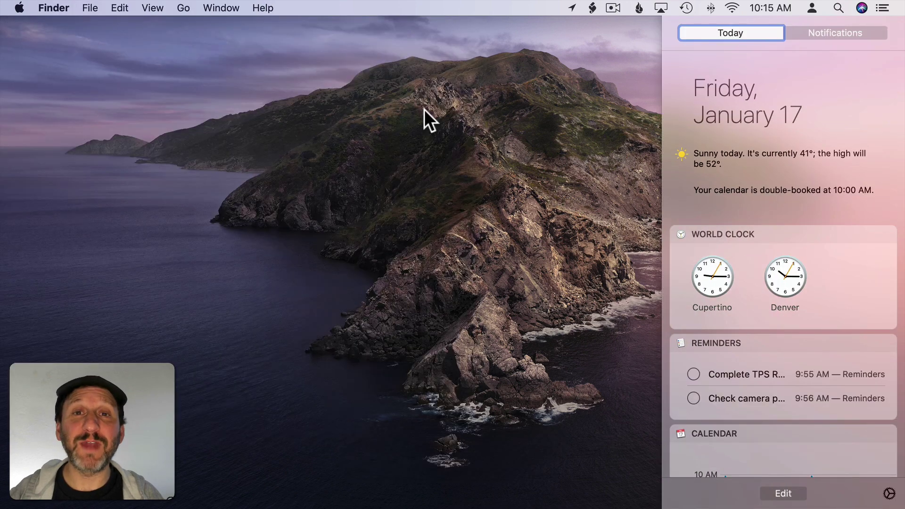
{"action": "key", "text": "F1"}
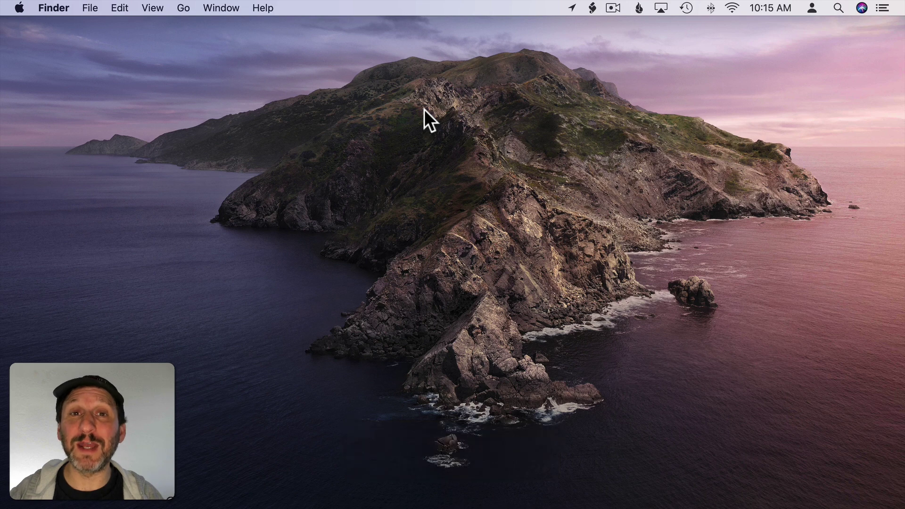
- Assign Notification Center to the bottom-left hot corner in Mission Control, then test the corner
{"action": "left_click", "coordinate": [19, 8]}
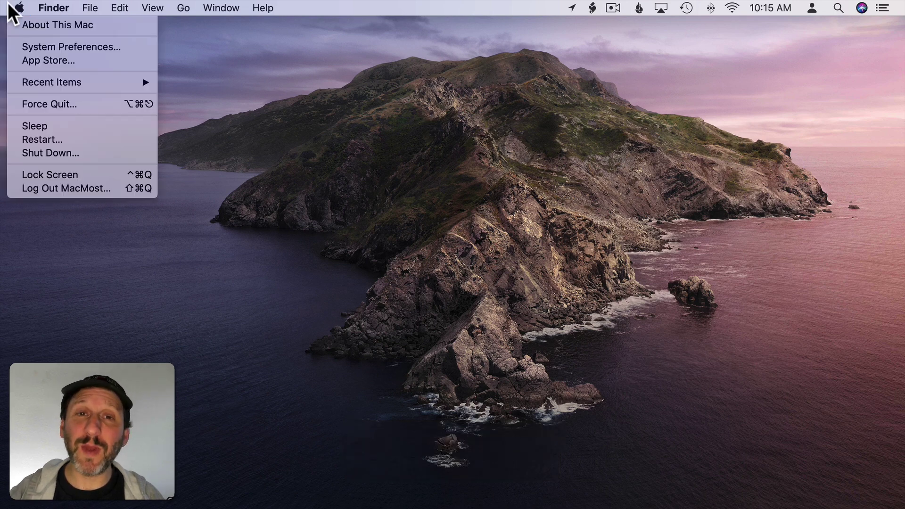
{"action": "left_click", "coordinate": [37, 48]}
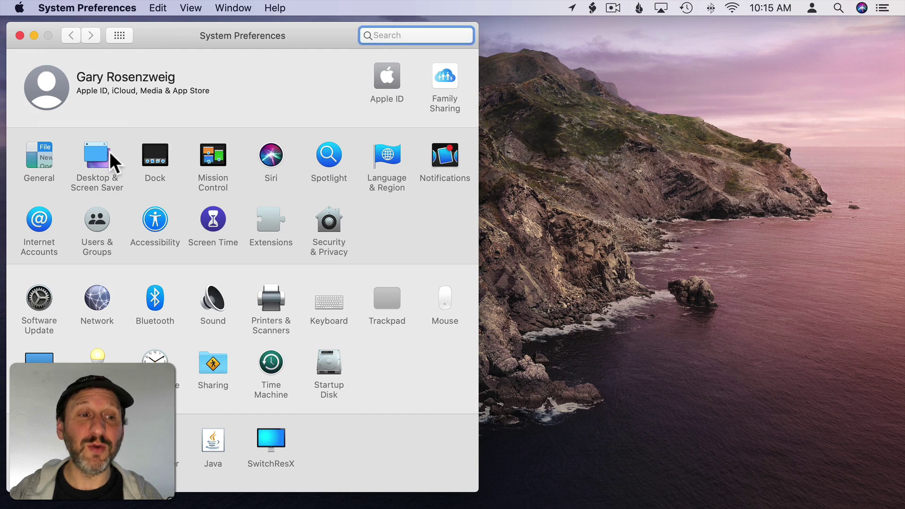
{"action": "left_click", "coordinate": [205, 159]}
{"action": "left_click", "coordinate": [67, 342]}
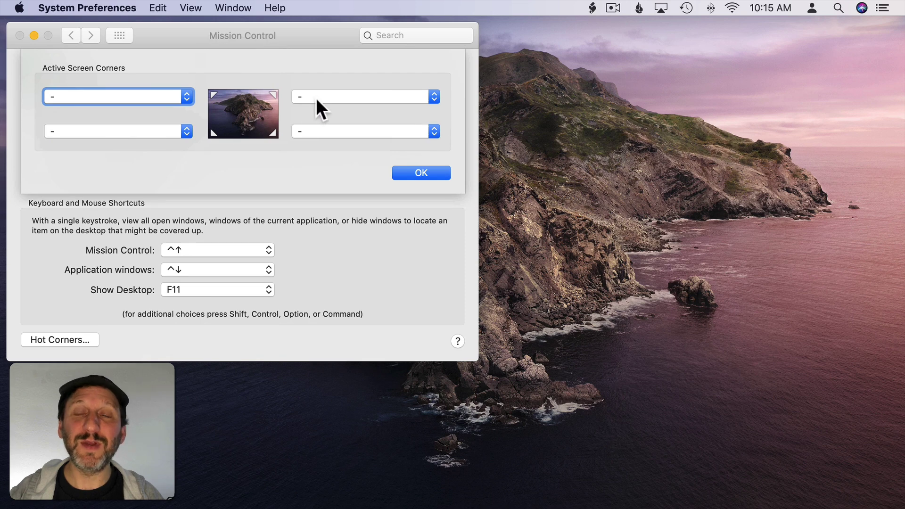
{"action": "left_click", "coordinate": [139, 131]}
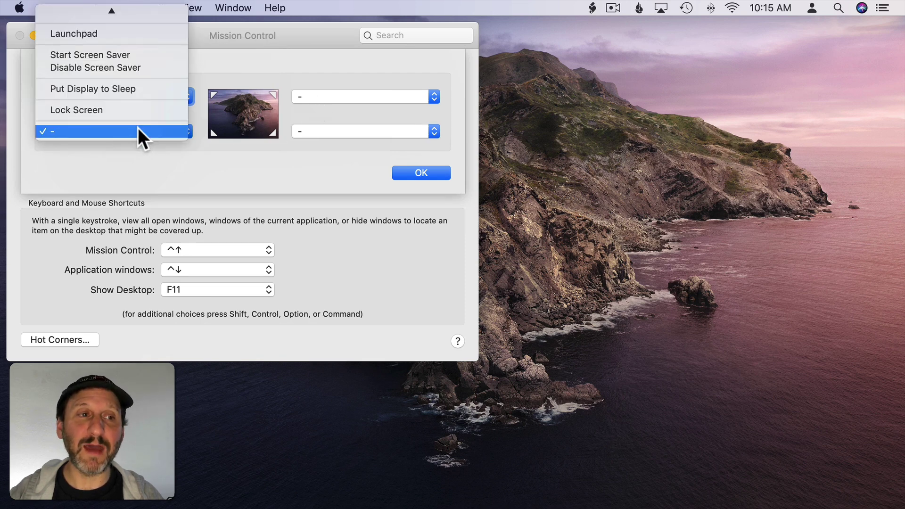
{"action": "left_click", "coordinate": [115, 48]}
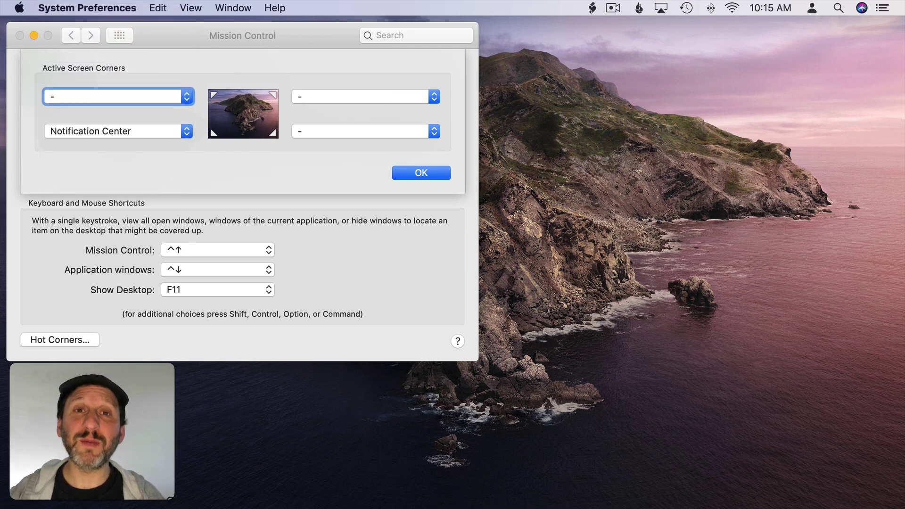
{"action": "mouse_move", "coordinate": [0, 508]}
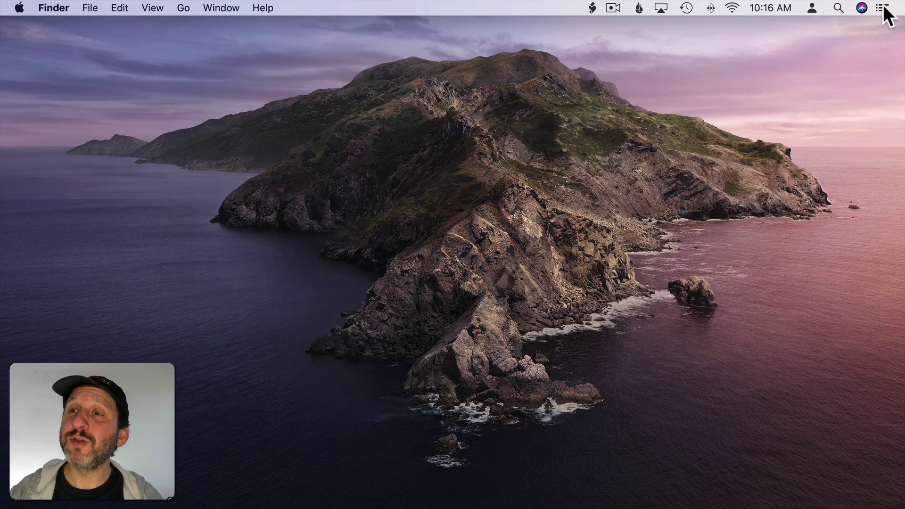
- Mark the second reminder as done in Notification Center
{"action": "left_click", "coordinate": [883, 7]}
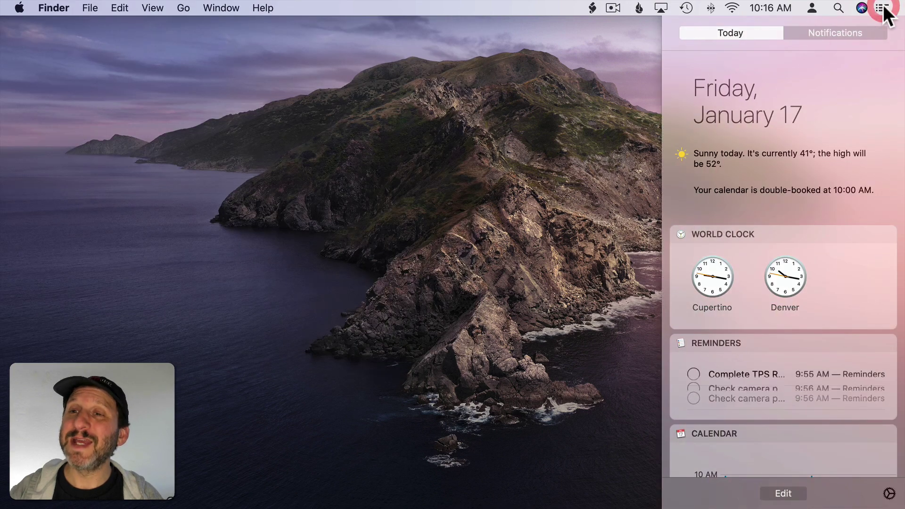
{"action": "scroll", "coordinate": [750, 290], "scroll_direction": "down", "scroll_amount": 2}
{"action": "scroll", "coordinate": [750, 290], "scroll_direction": "down", "scroll_amount": 3}
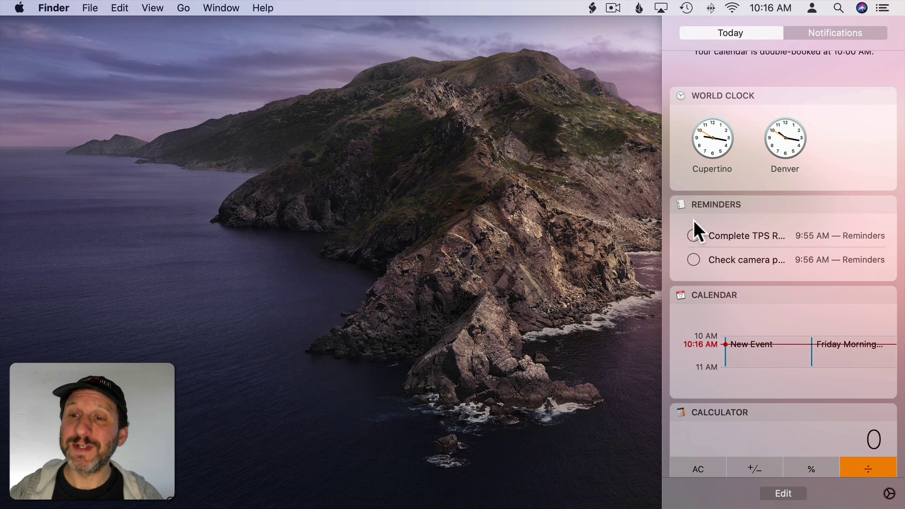
{"action": "left_click", "coordinate": [693, 259]}
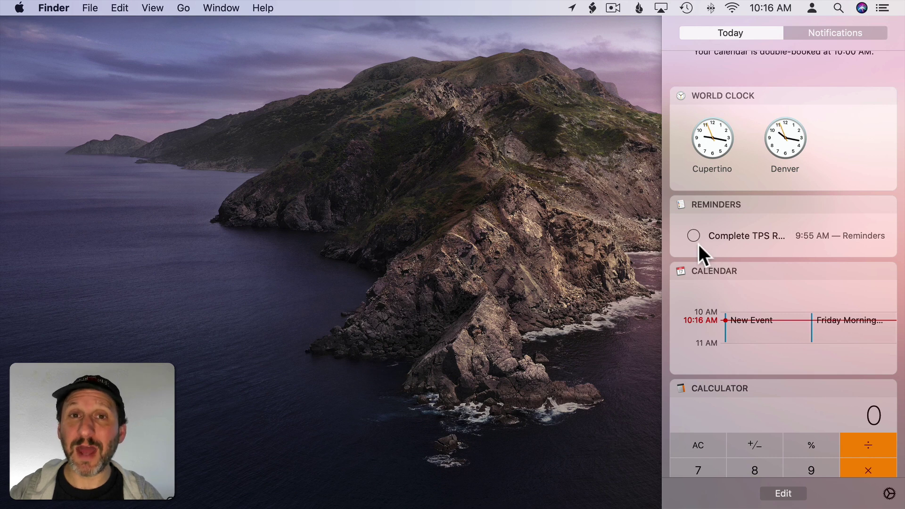
- Calculate 2 + 2 = 4 in the Calculator widget
{"action": "scroll", "coordinate": [711, 259], "scroll_direction": "down", "scroll_amount": 8}
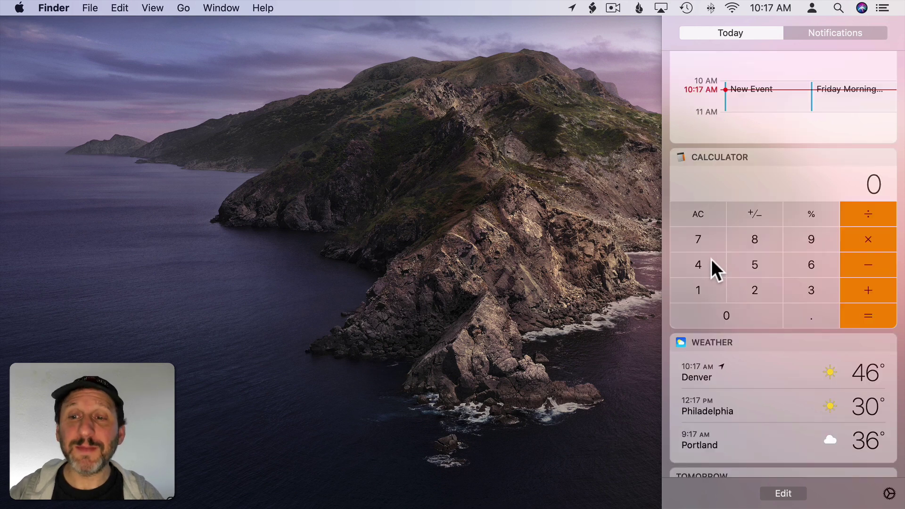
{"action": "left_click", "coordinate": [749, 291]}
{"action": "left_click", "coordinate": [868, 285]}
{"action": "left_click", "coordinate": [751, 292]}
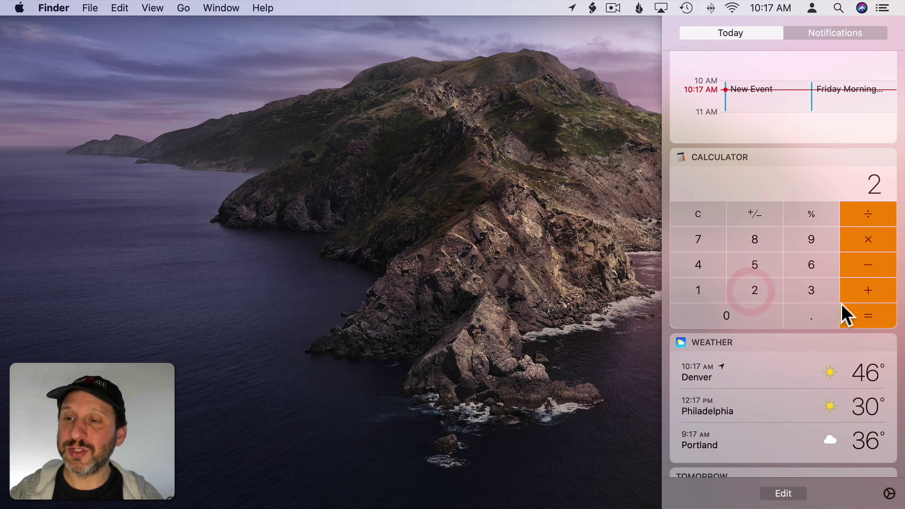
{"action": "left_click", "coordinate": [873, 314]}
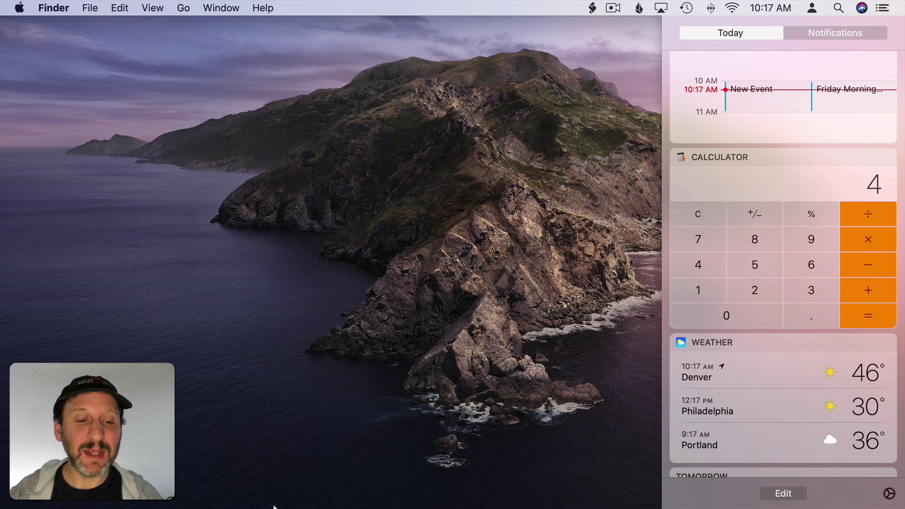
- Paste the result 4 into a new TextEdit document
{"action": "left_click", "coordinate": [277, 482]}
{"action": "mouse_move", "coordinate": [268, 501]}
{"action": "left_click", "coordinate": [236, 502]}
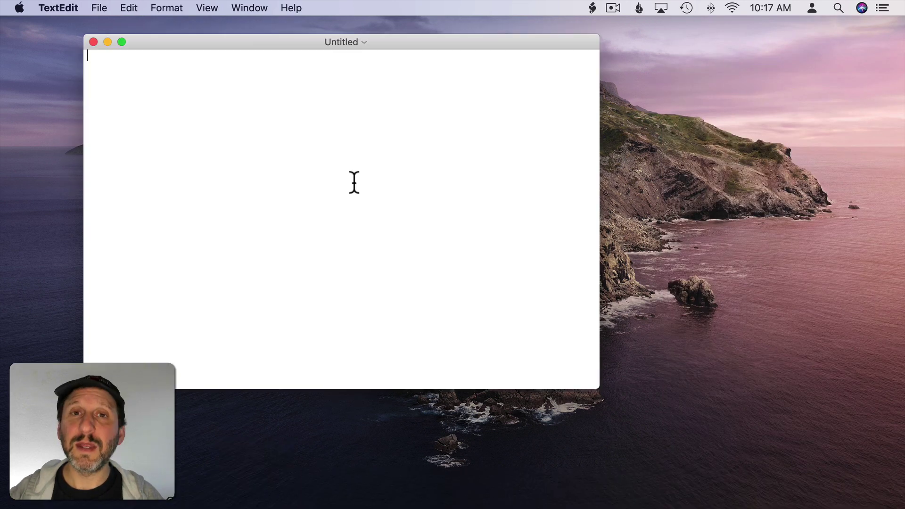
{"action": "type", "text": "4"}
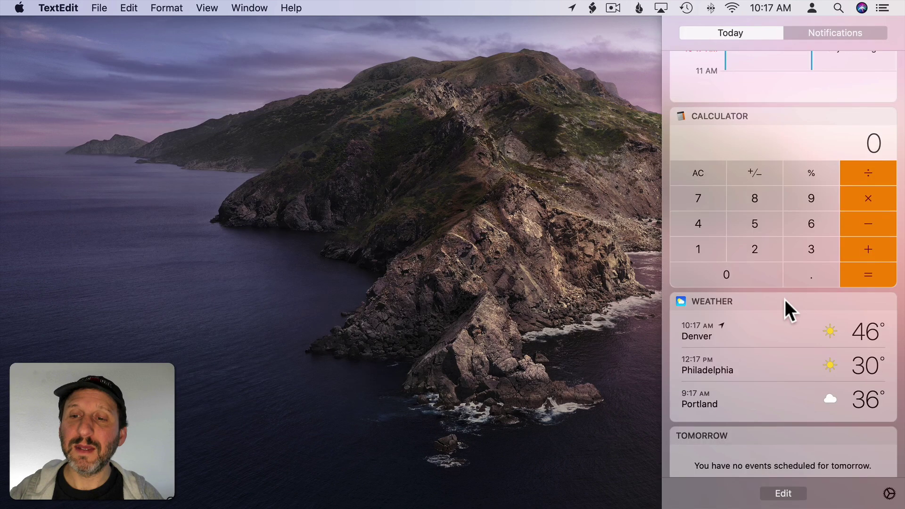
- Open Denver's weather.com forecast in Safari from the Weather widget, then scroll back through the widgets
{"action": "scroll", "coordinate": [784, 299], "scroll_direction": "down", "scroll_amount": 2}
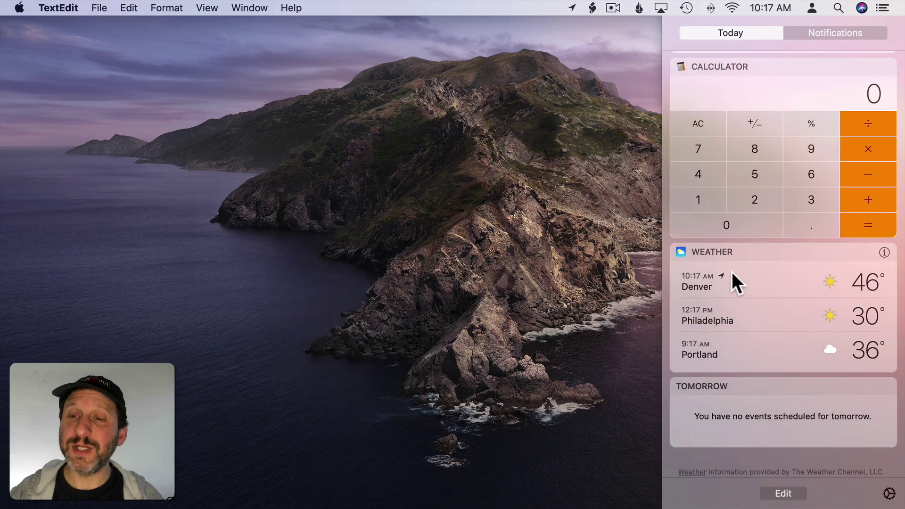
{"action": "left_click", "coordinate": [701, 287]}
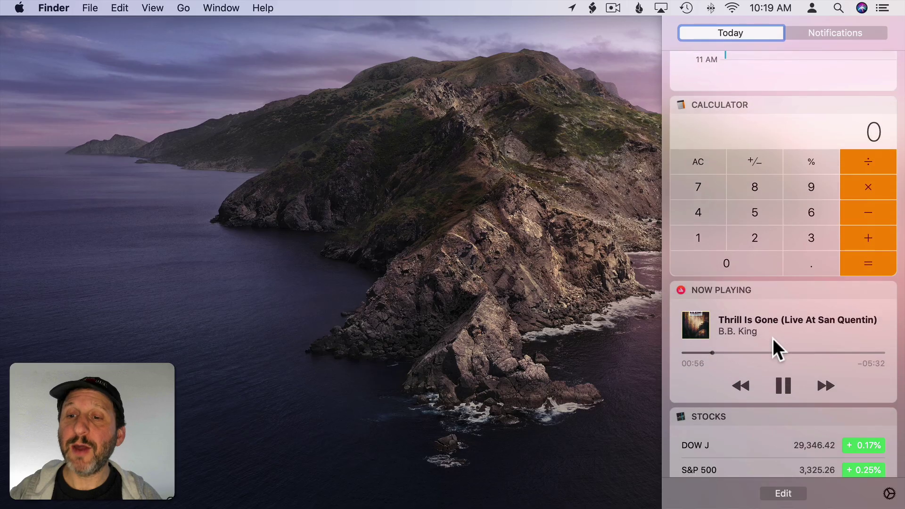
{"action": "scroll", "coordinate": [773, 346], "scroll_direction": "down", "scroll_amount": 2}
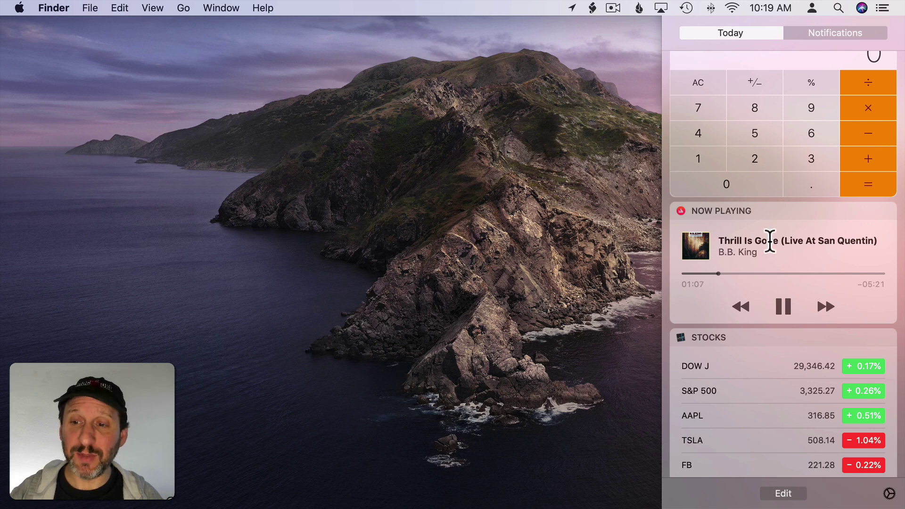
- Pause Now Playing, scrub to about 02:38, skip to the next track, and open AAPL in Stocks
{"action": "left_click", "coordinate": [782, 309]}
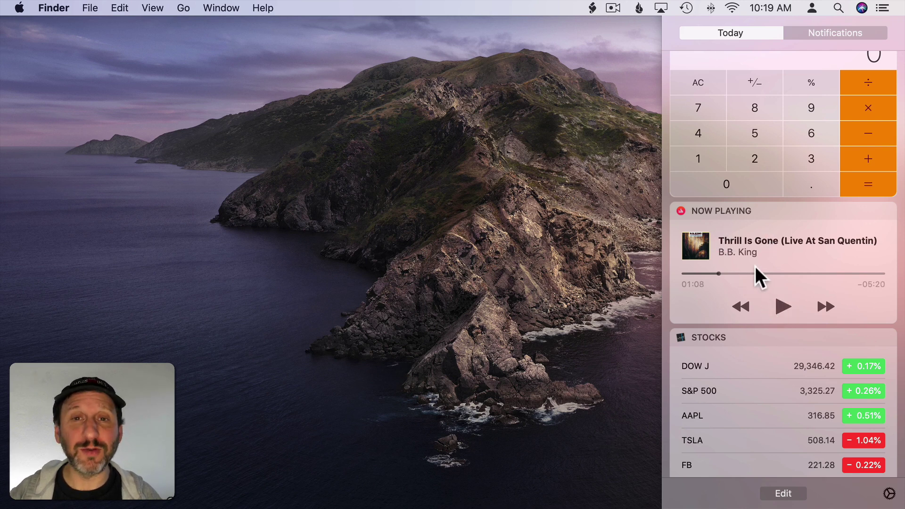
{"action": "left_click_drag", "start_coordinate": [718, 274], "coordinate": [798, 274]}
{"action": "left_click", "coordinate": [826, 306]}
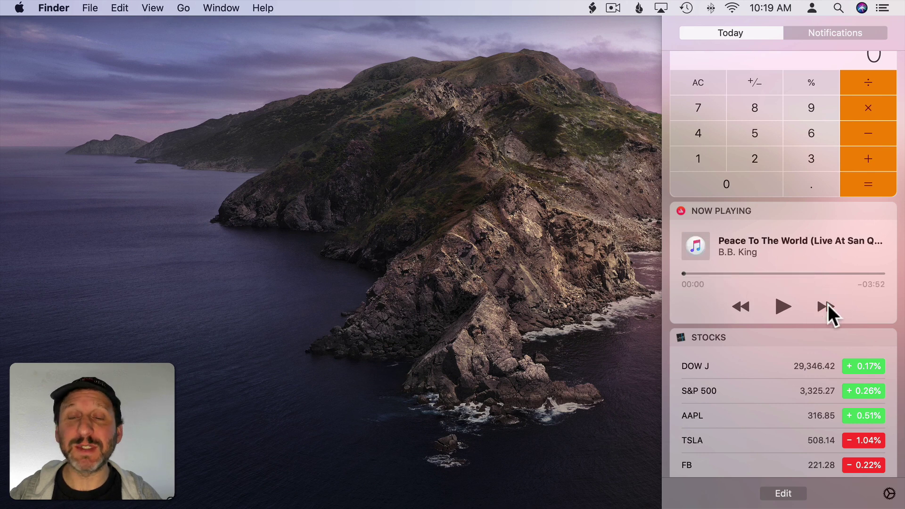
{"action": "scroll", "coordinate": [759, 311], "scroll_direction": "down", "scroll_amount": 5}
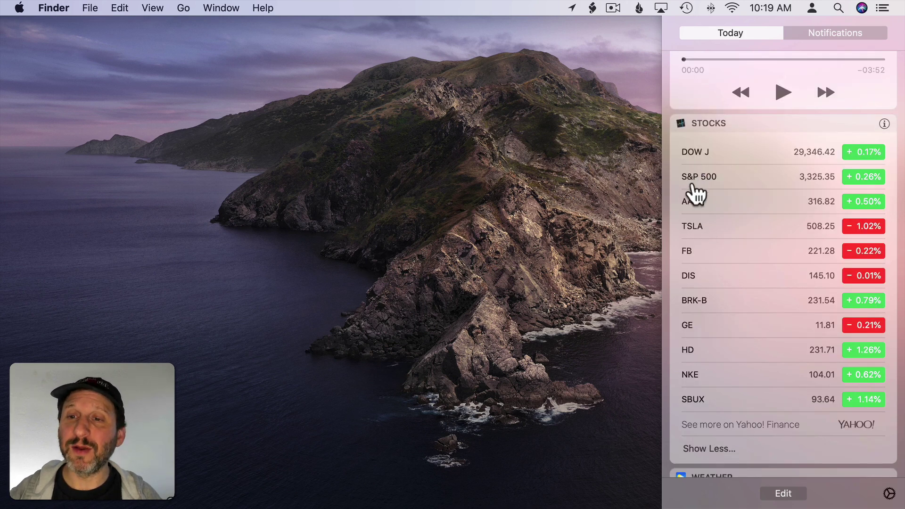
{"action": "left_click", "coordinate": [692, 201]}
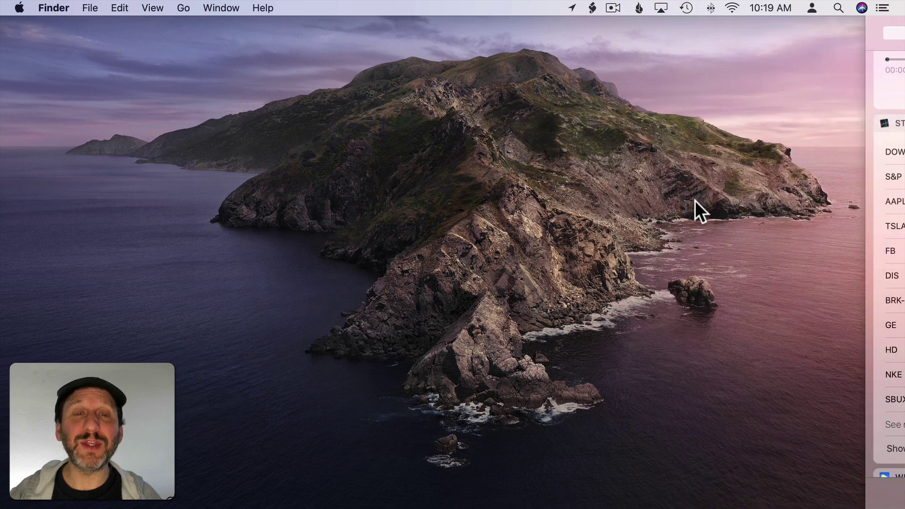